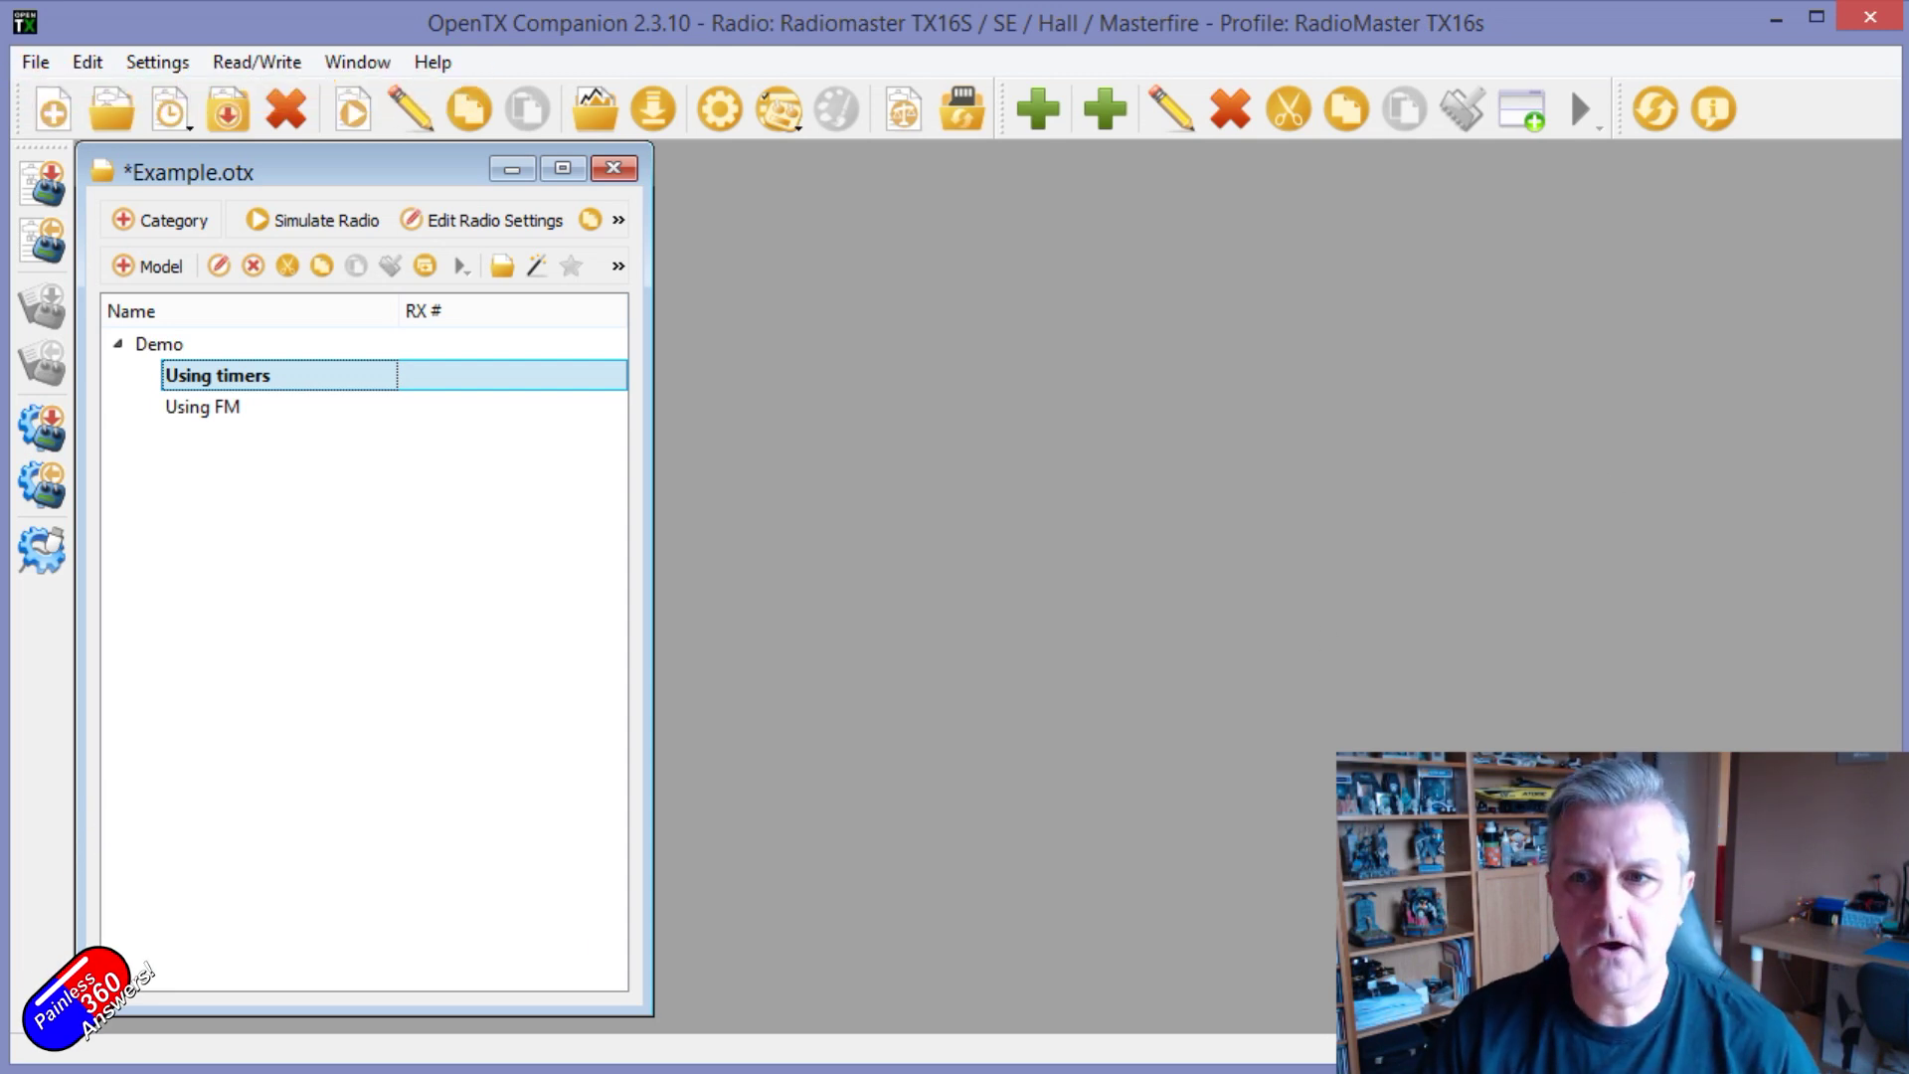
# Step: Show the viewer's landing-gear delay question in IrfanView, placed beside the Companion model list
pyautogui.hotkey('alt', 'Tab')
pyautogui.moveTo(1034, 471); pyautogui.dragTo(907, 404)
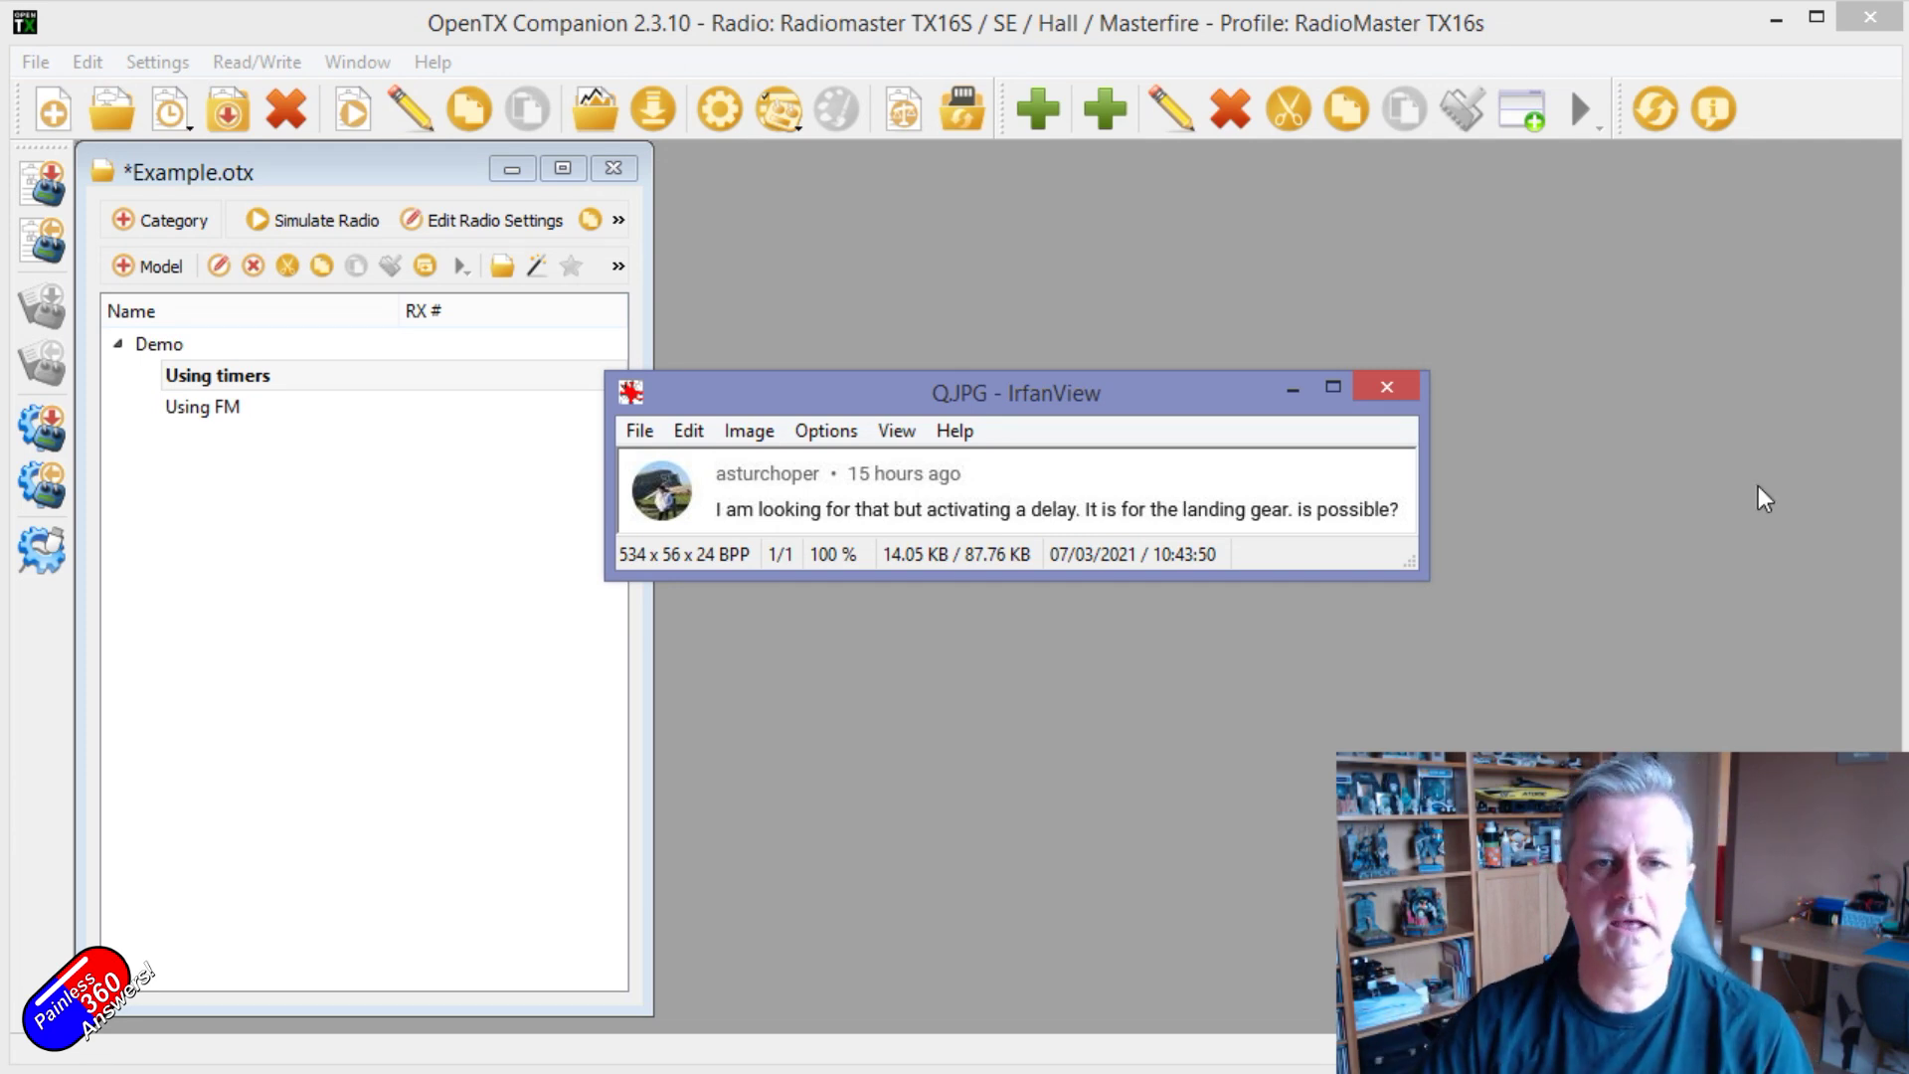
# Step: Dismiss the IrfanView screenshot of the viewer's question
pyautogui.press('Escape')
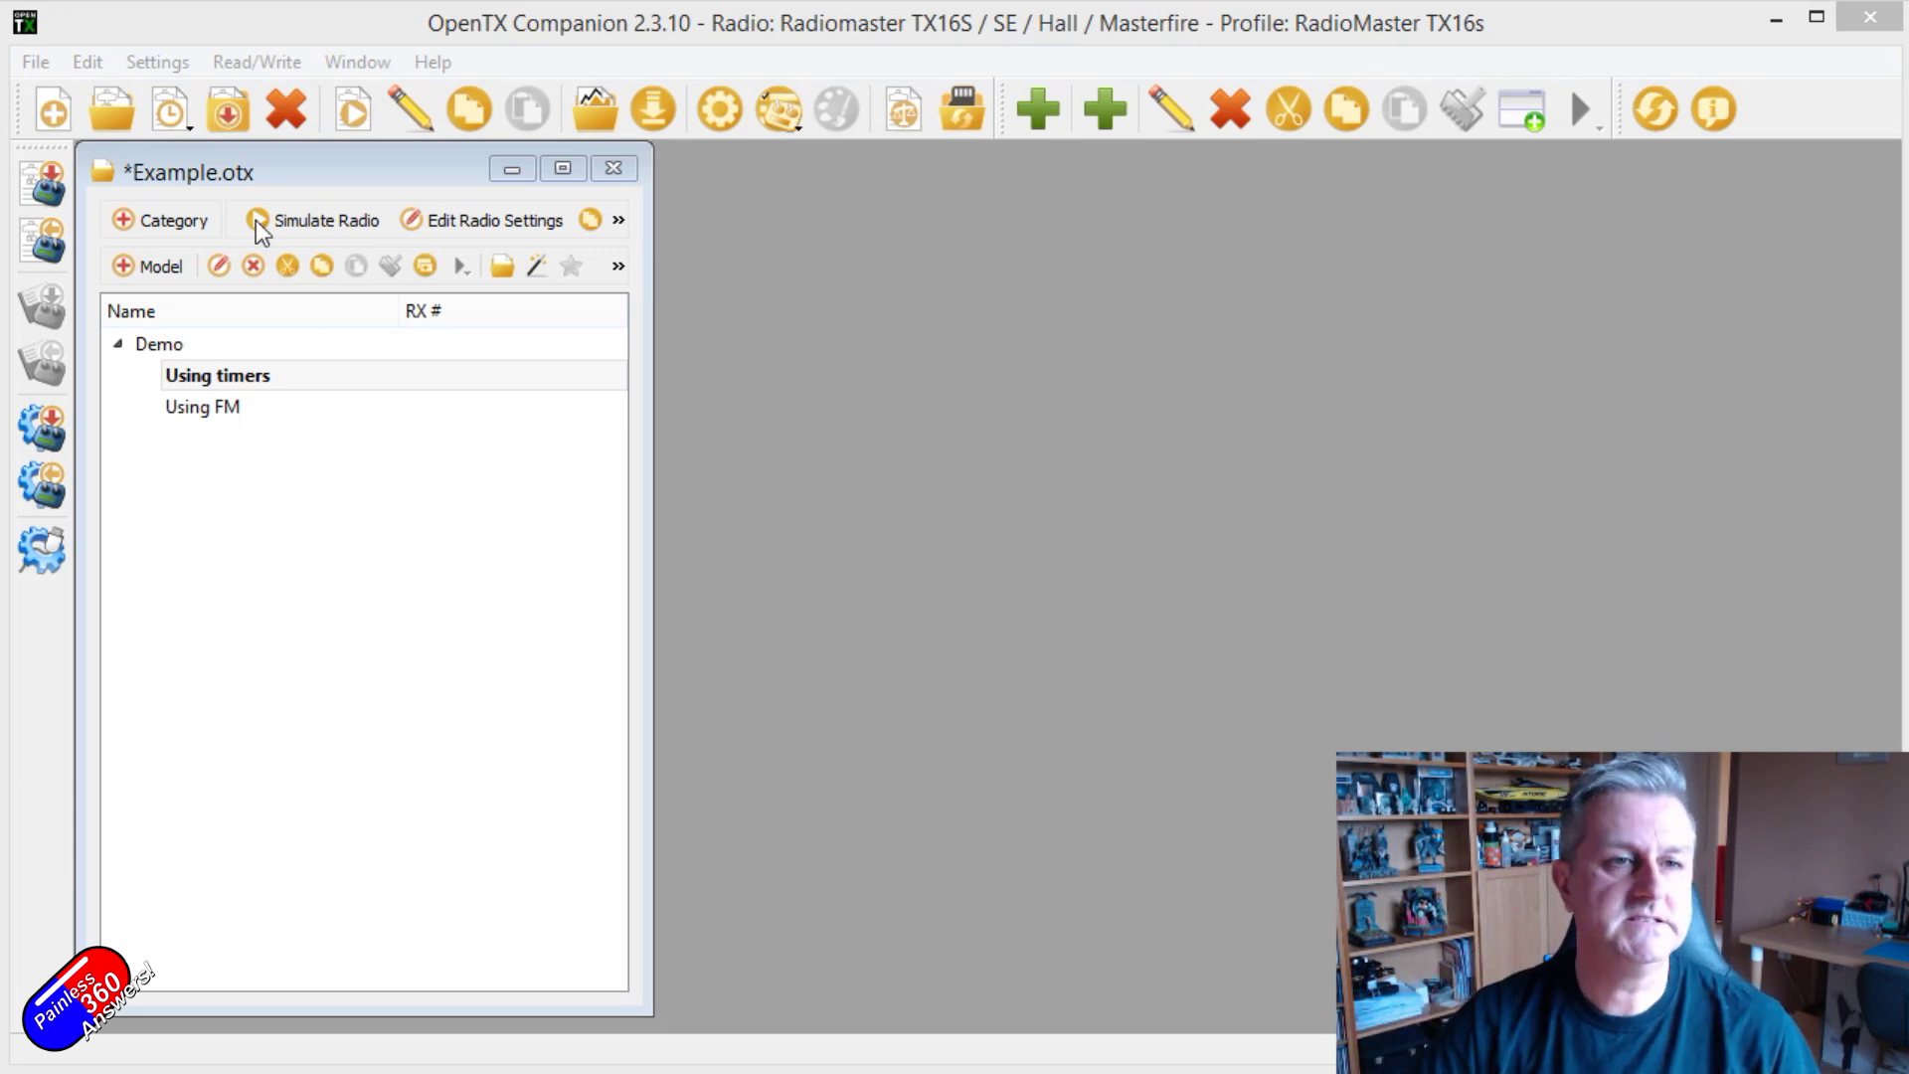
# Step: Simulate Using timers, flipping SA to middle and back up while watching CH7/CH8 outputs
pyautogui.doubleClick(214, 377)
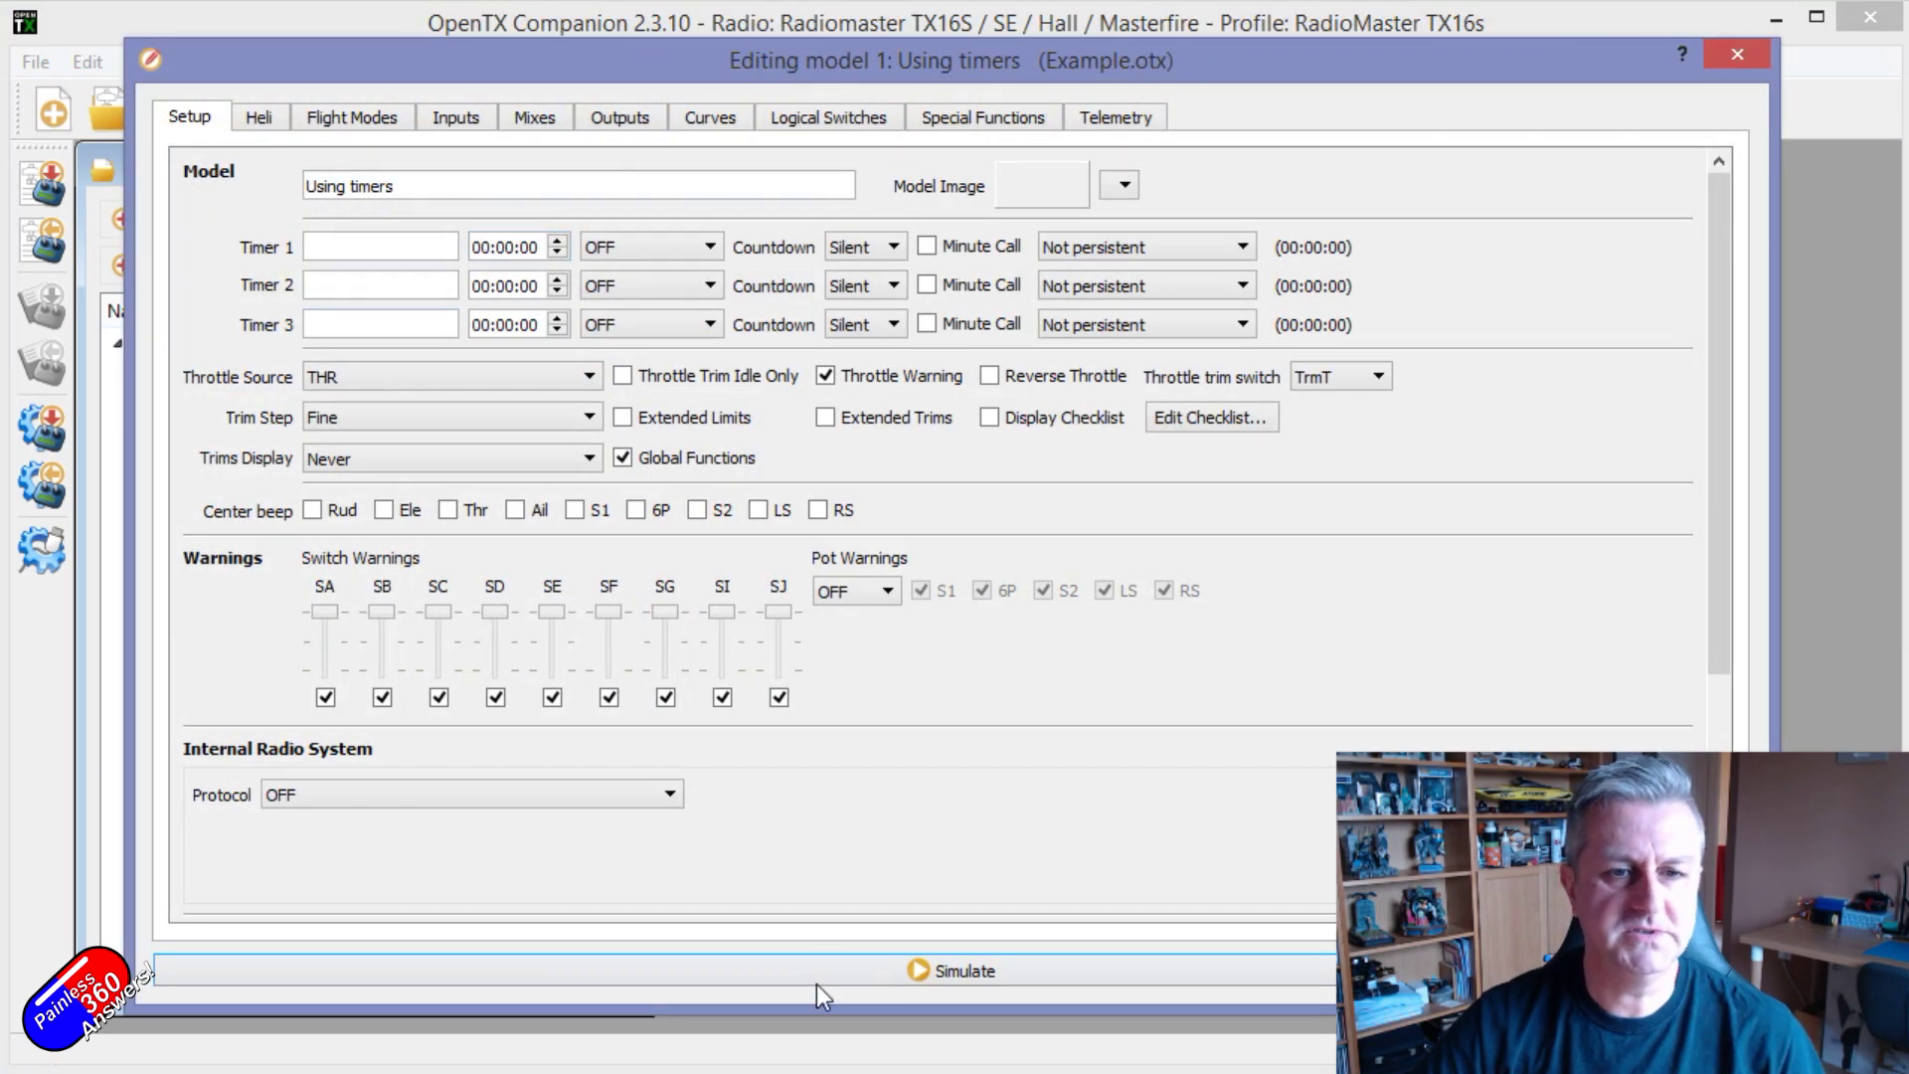
pyautogui.click(816, 975)
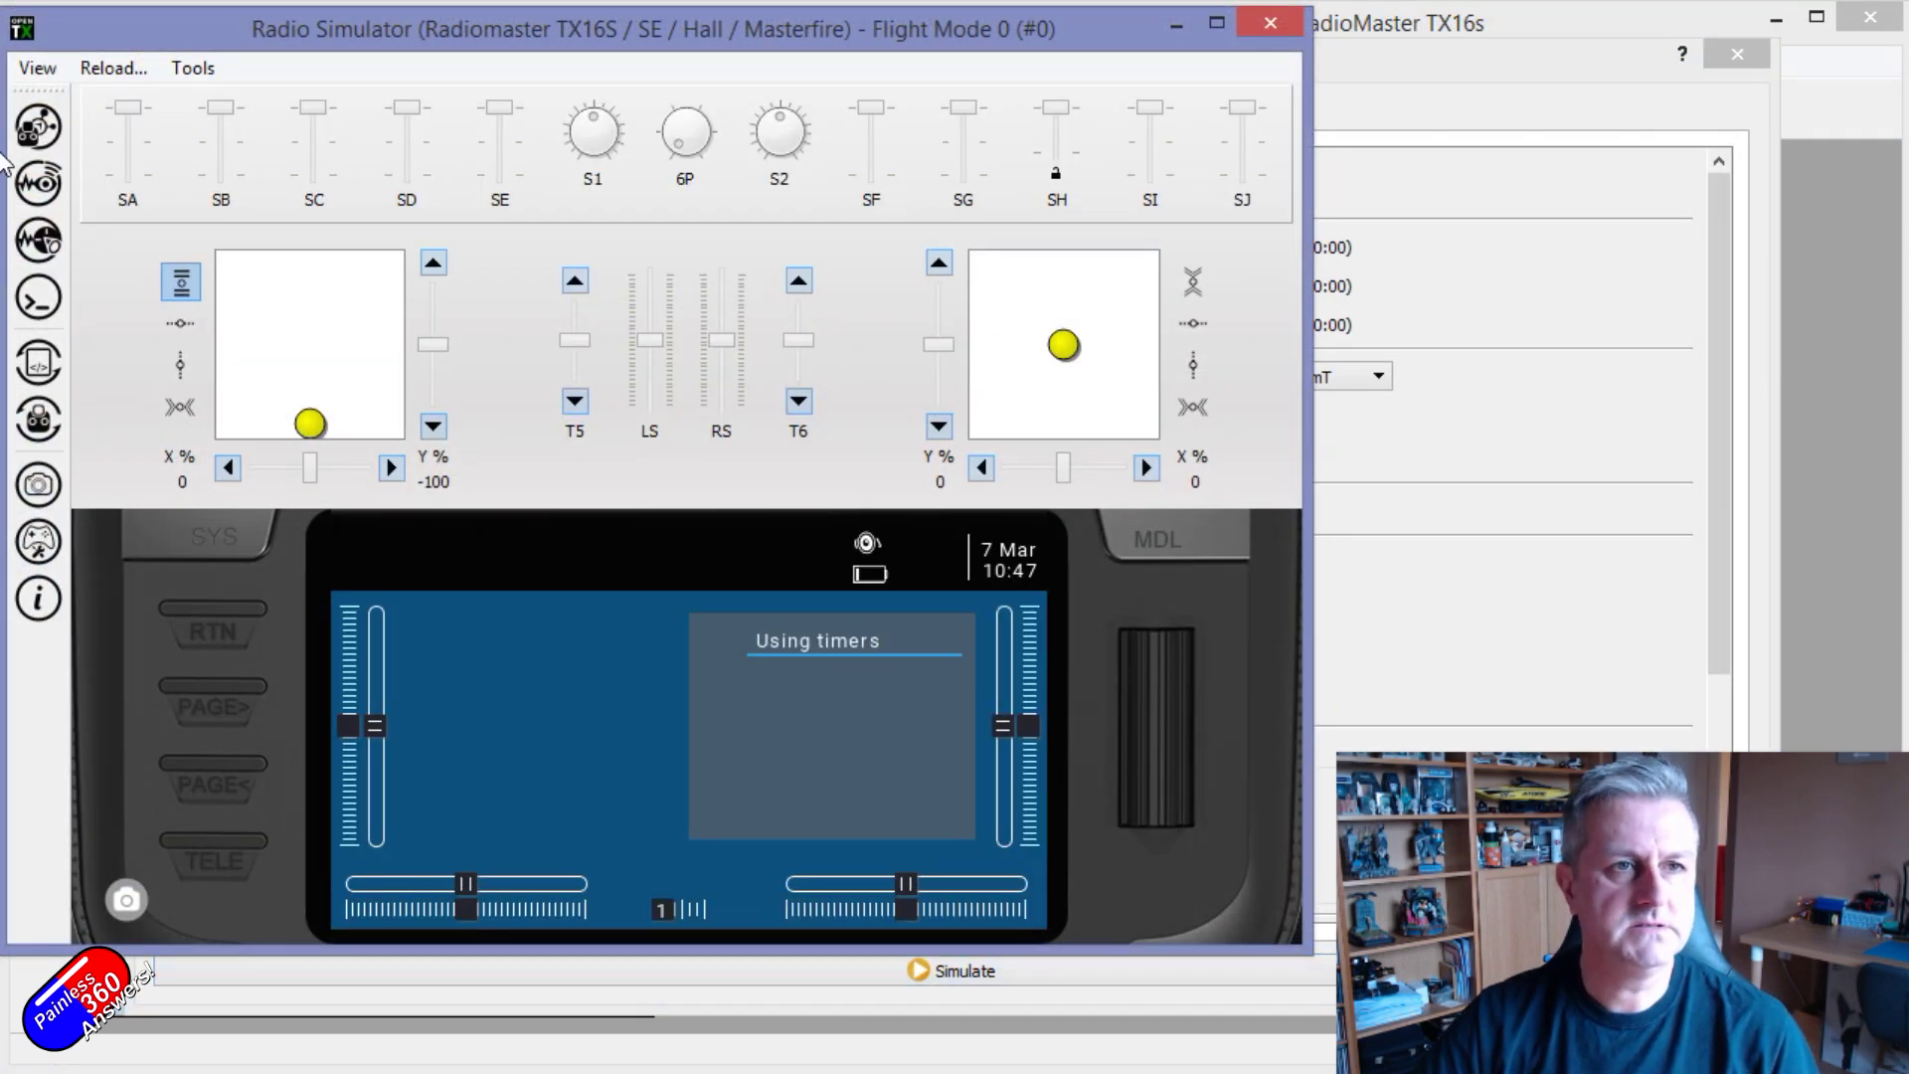
pyautogui.click(37, 128)
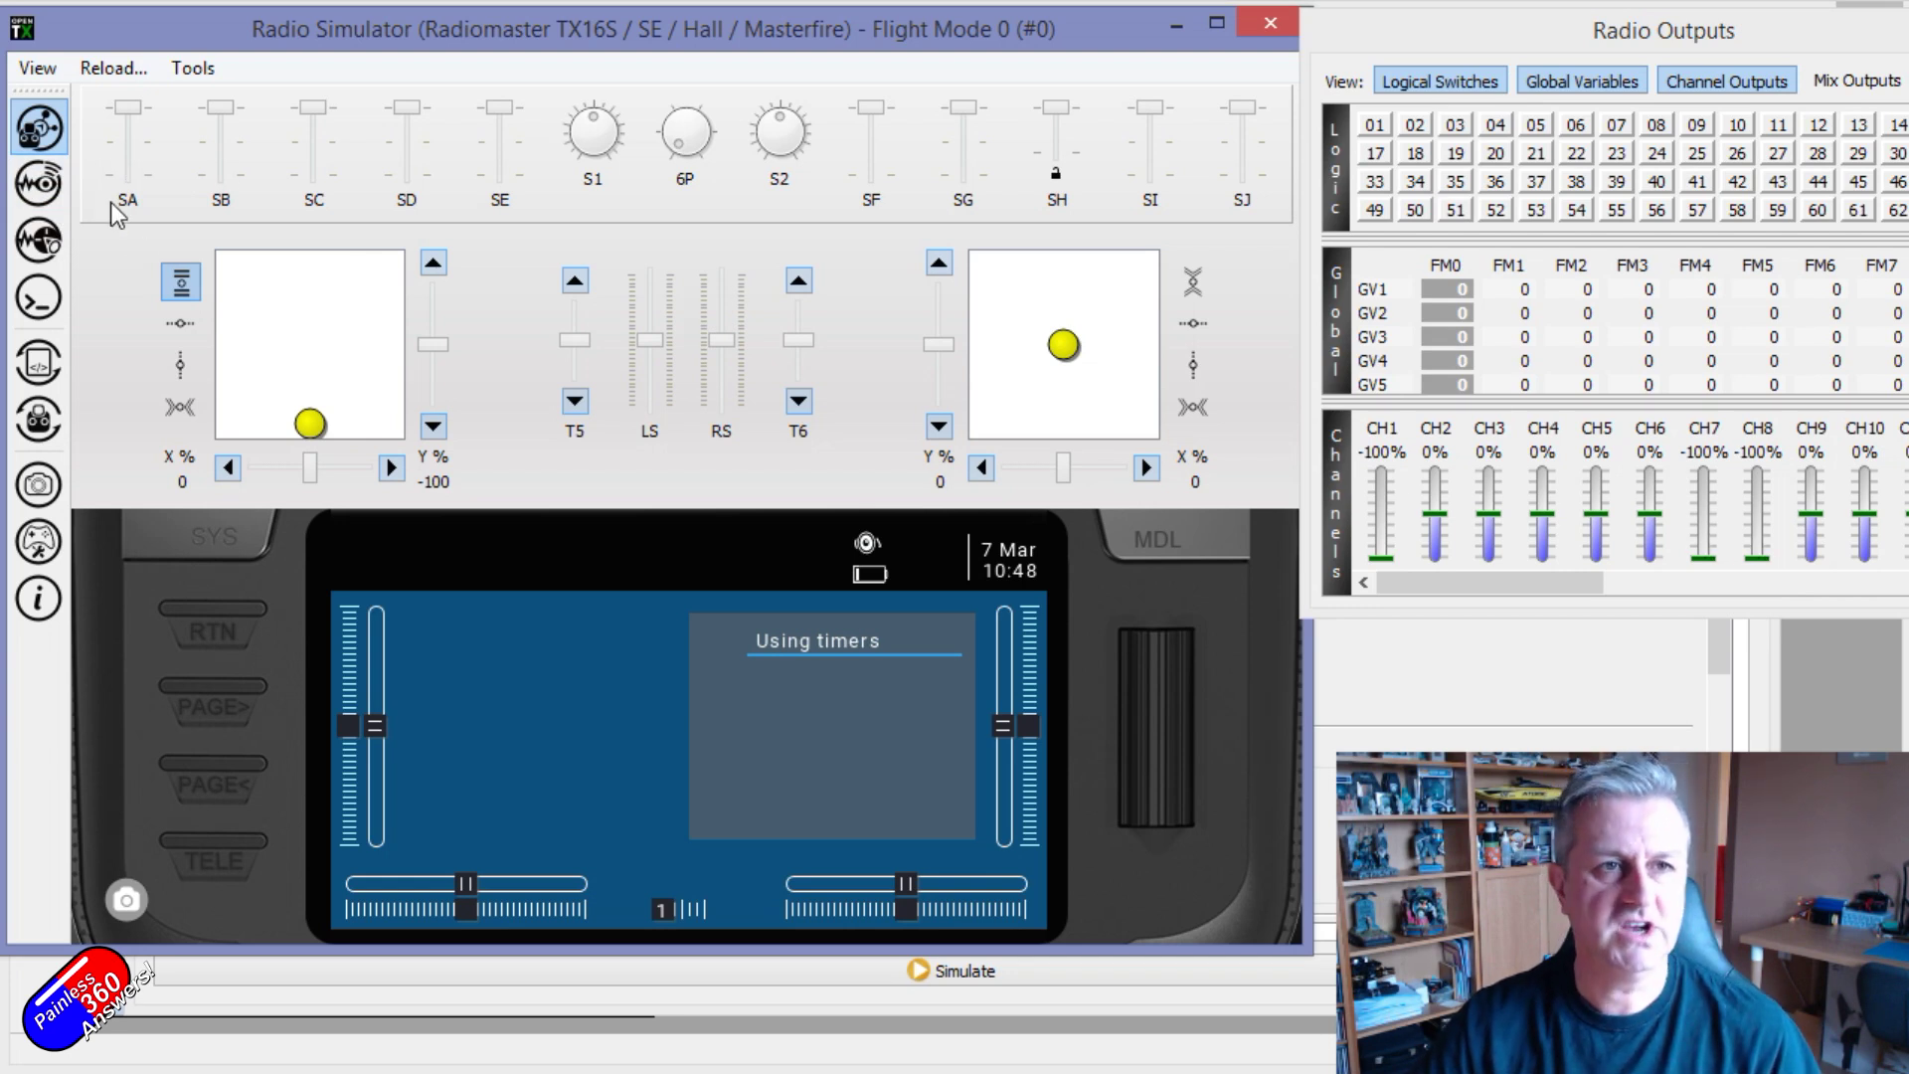
pyautogui.click(123, 145)
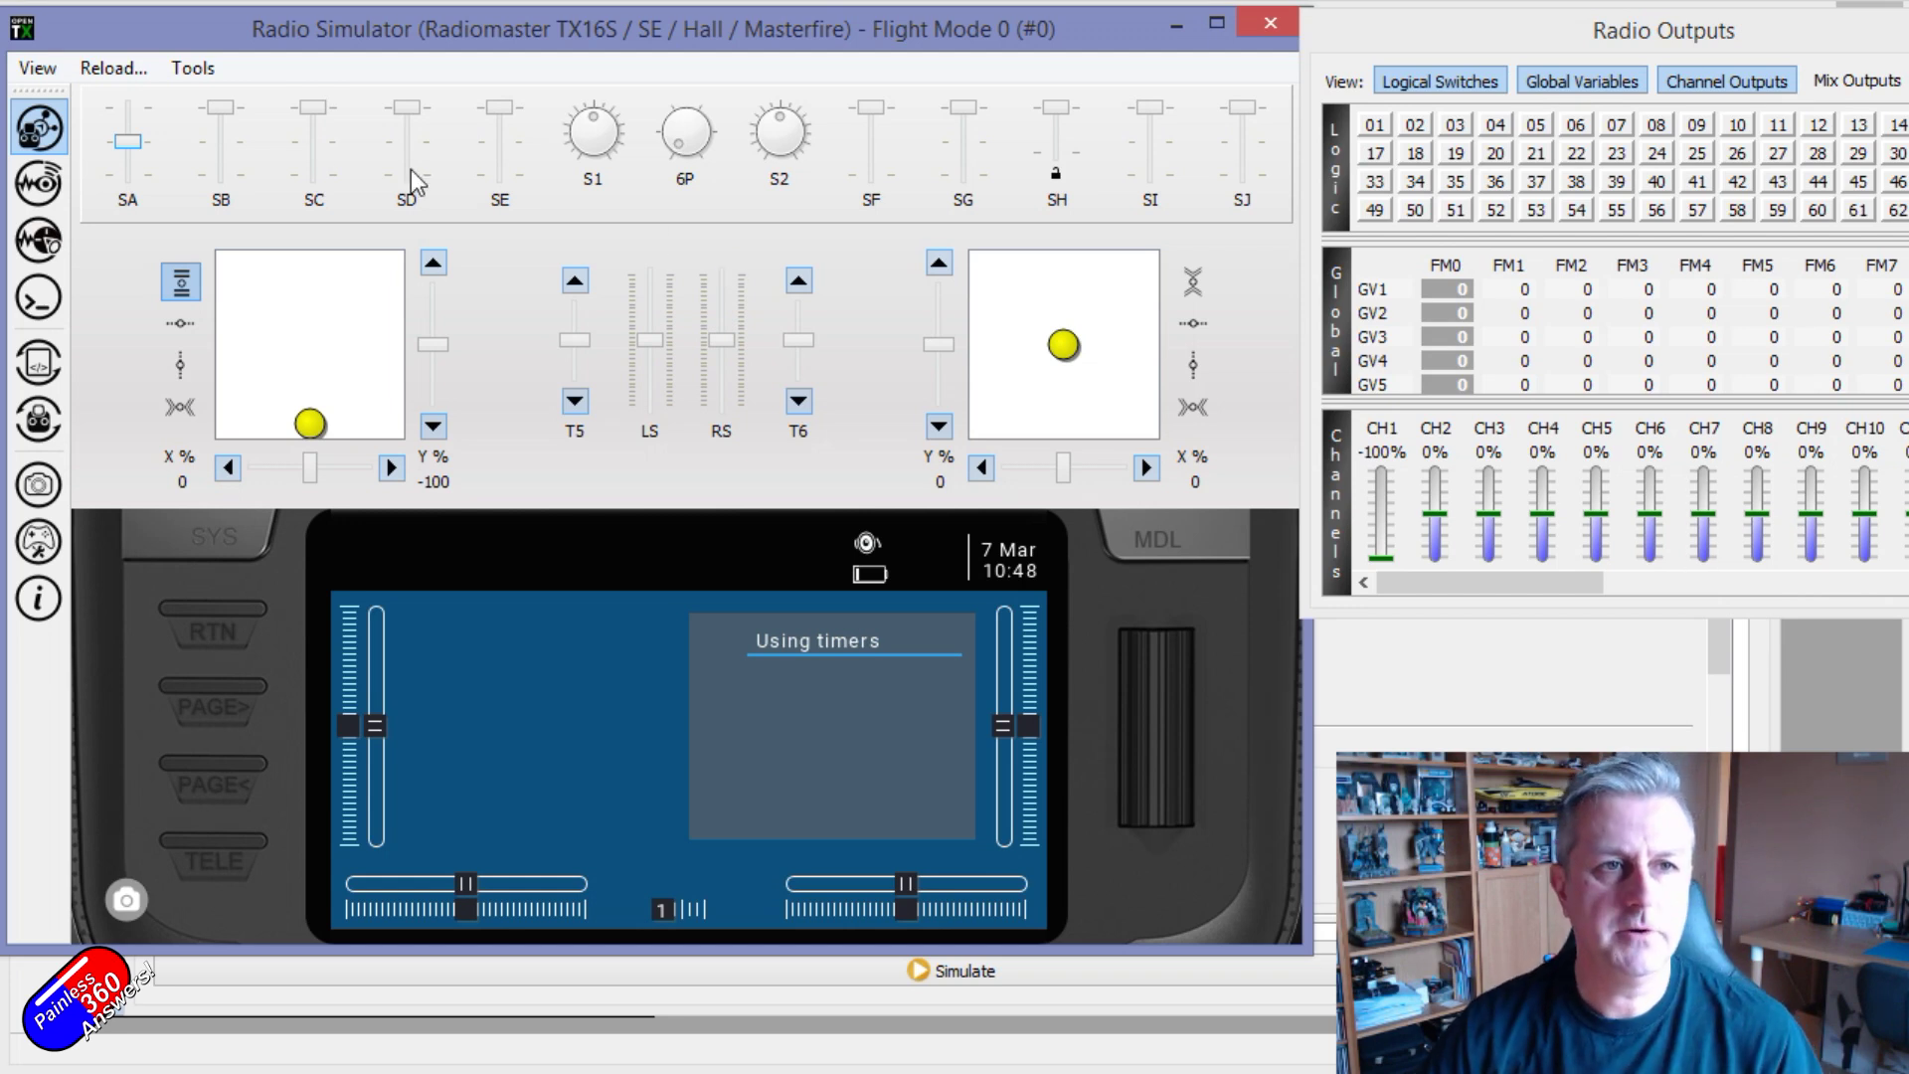
pyautogui.click(123, 110)
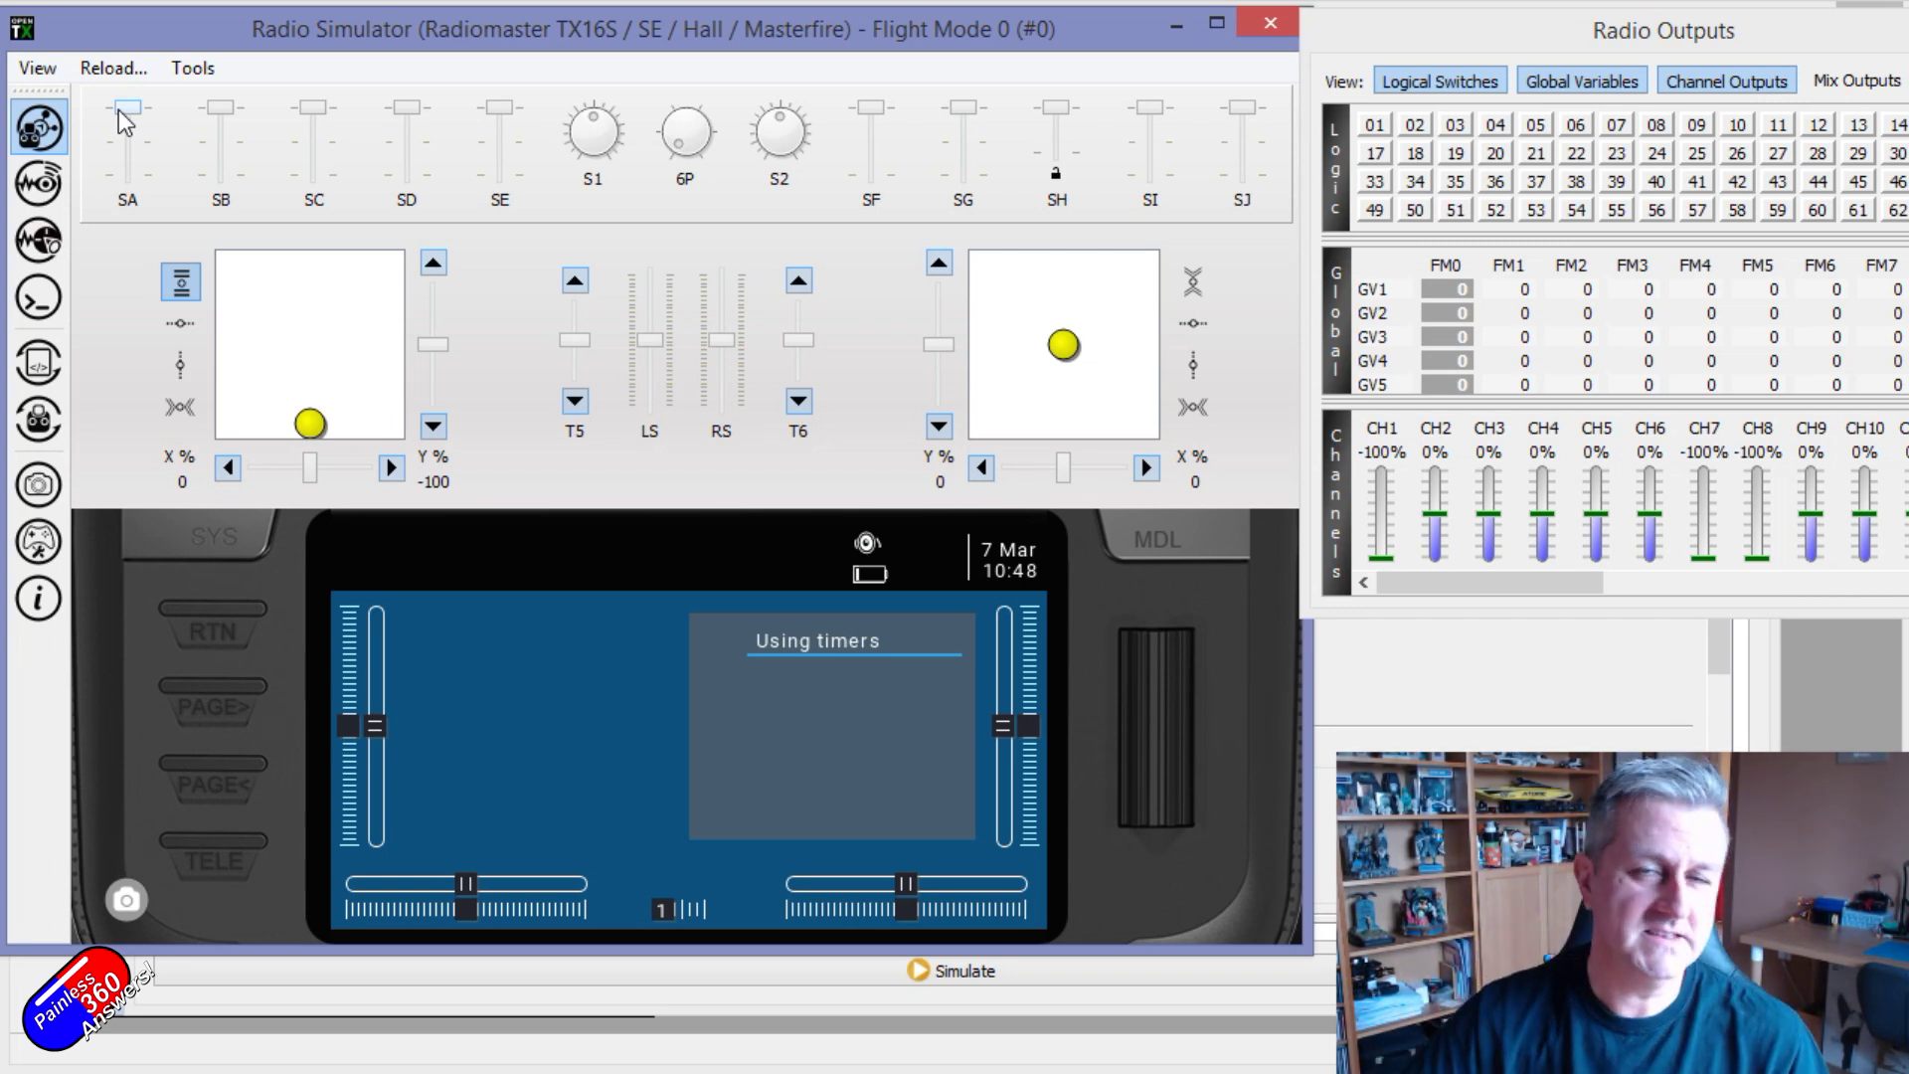
pyautogui.click(1273, 22)
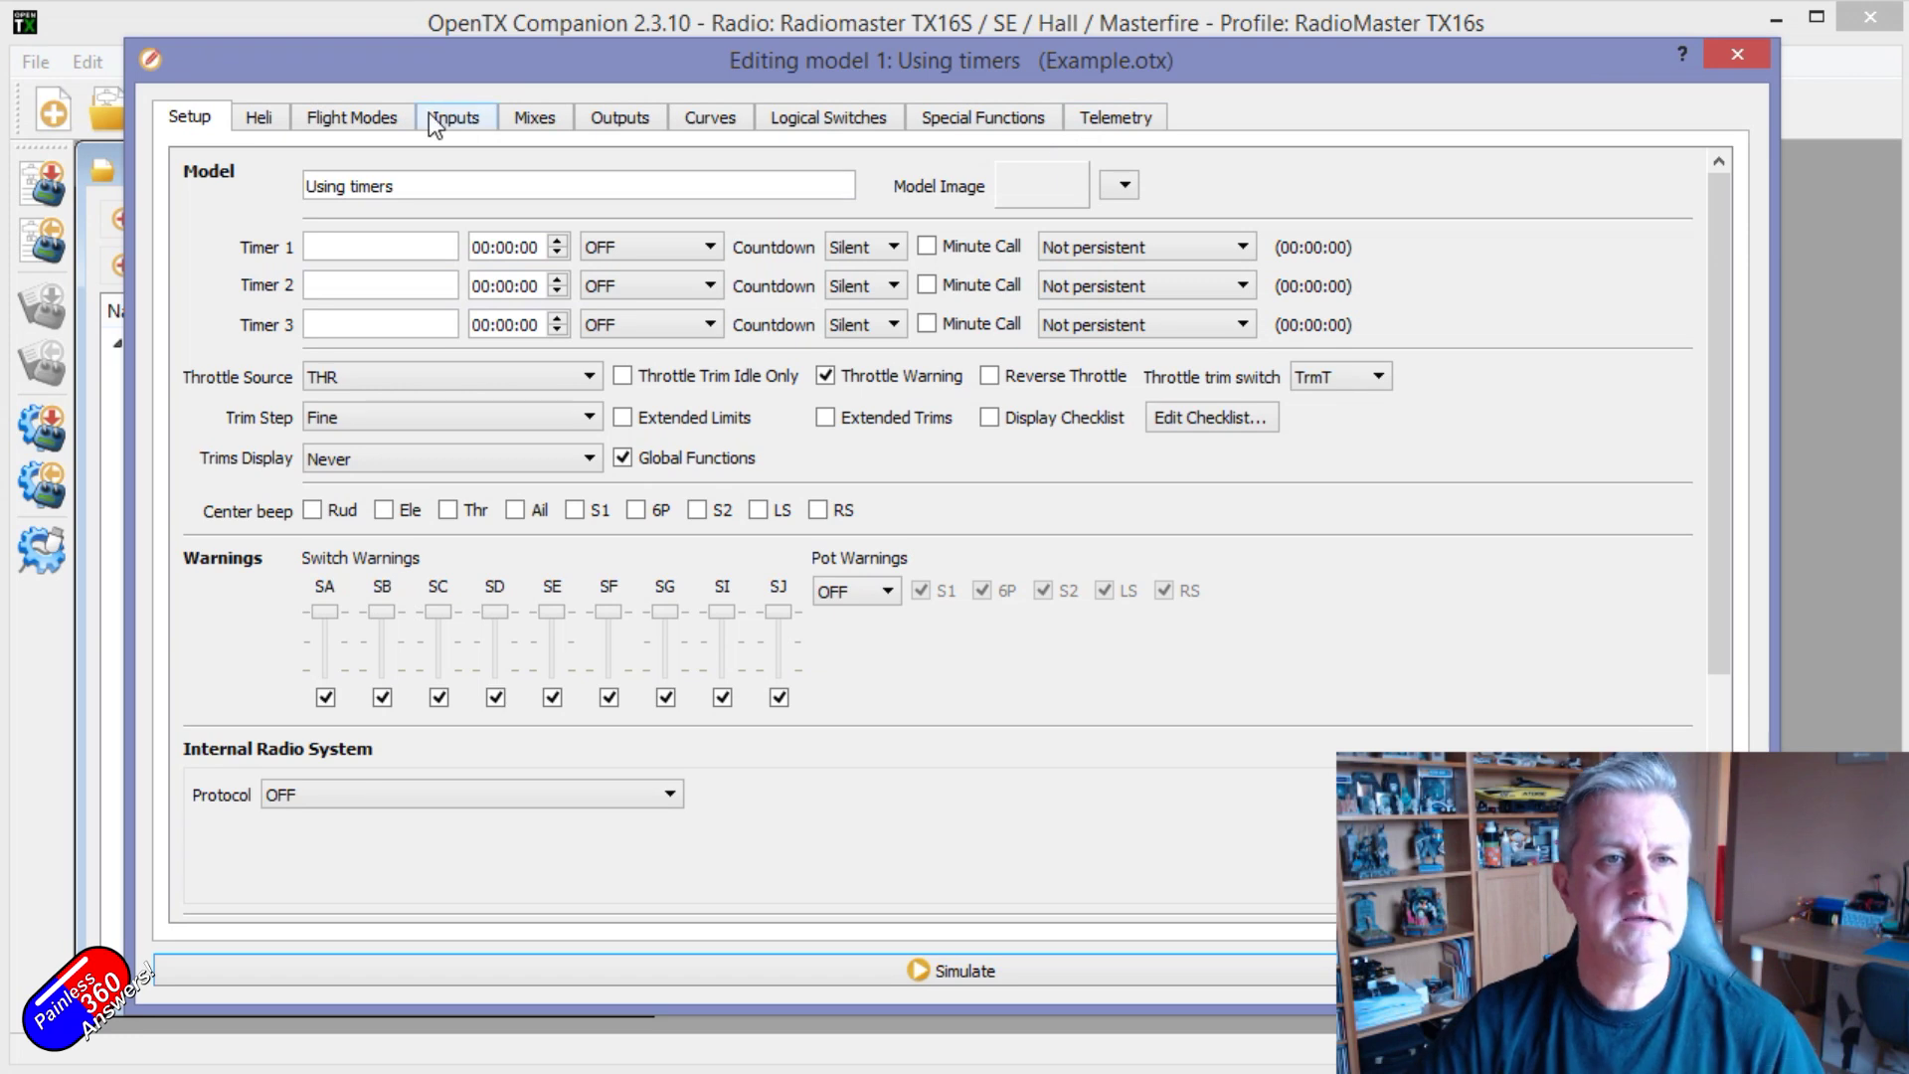
# Step: Open the CH7 Gear mix from the model's Mixes list
pyautogui.click(387, 121)
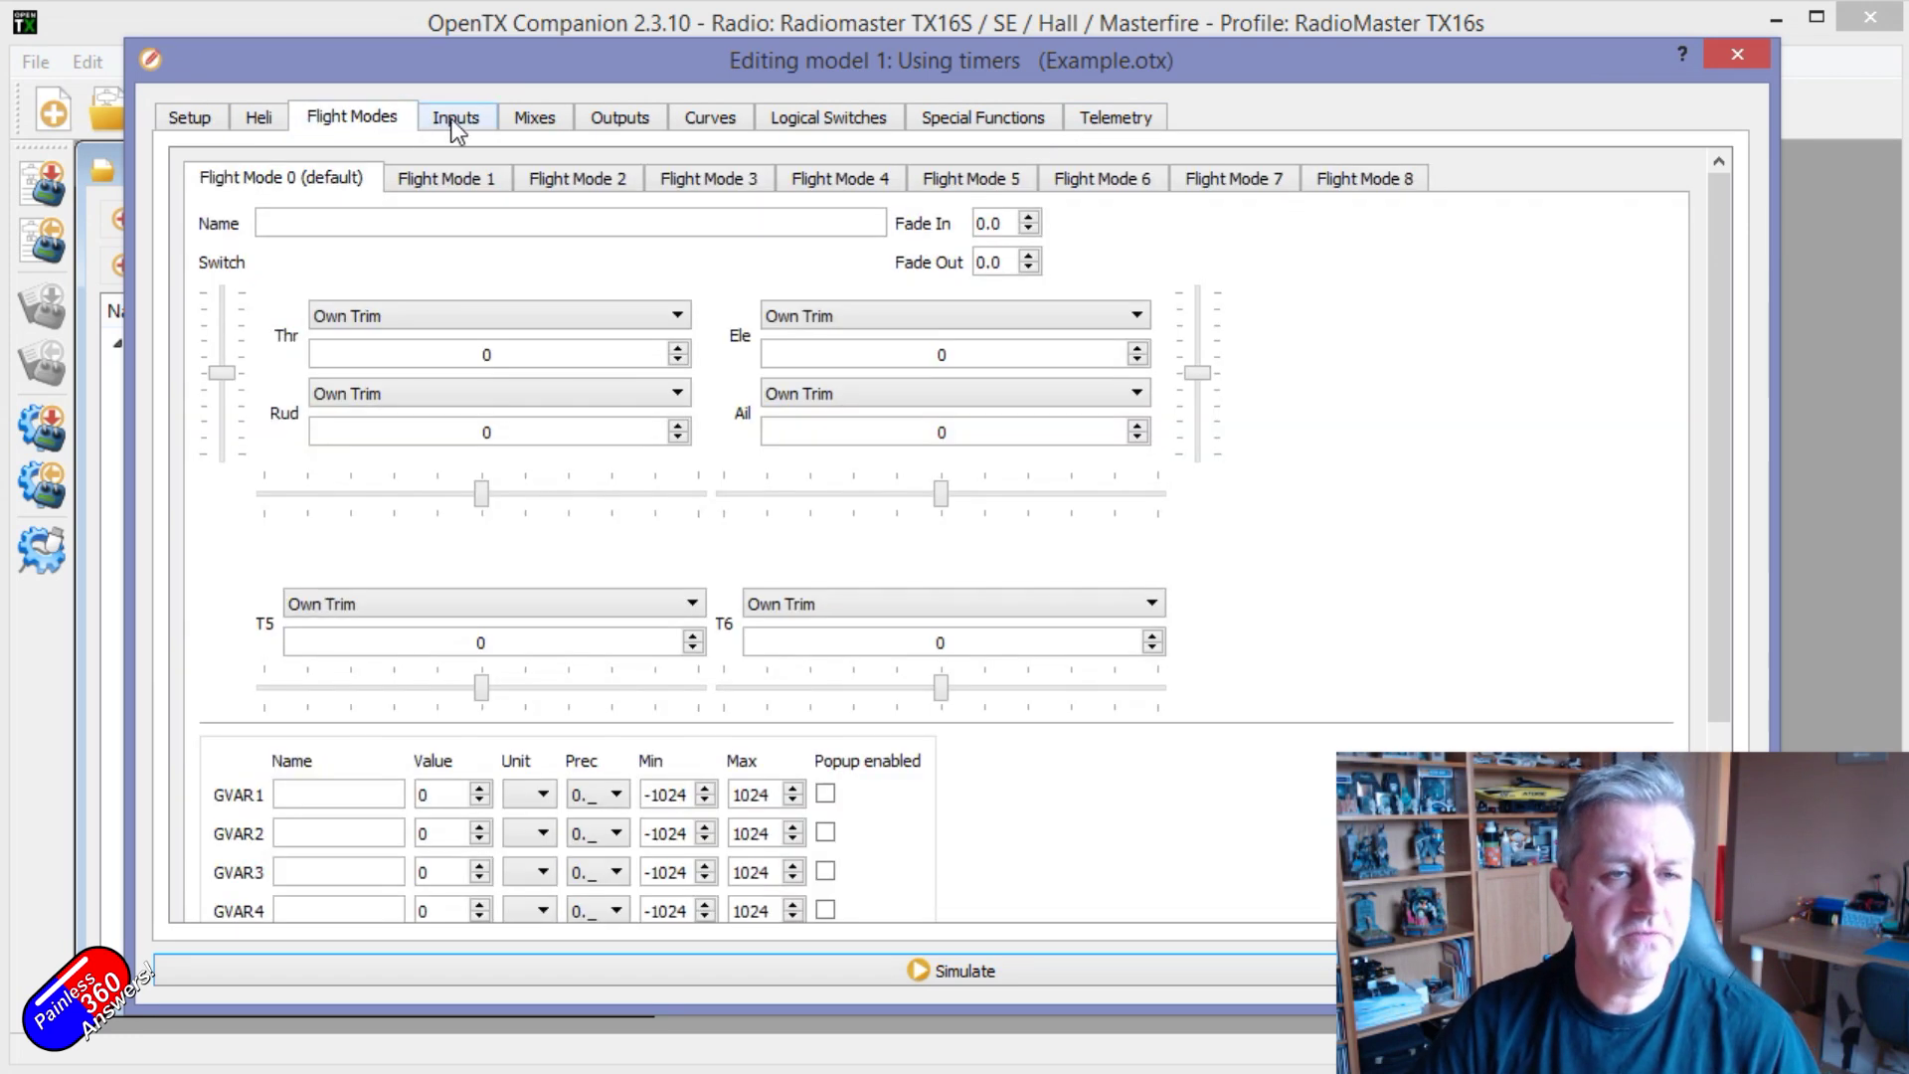
pyautogui.click(463, 124)
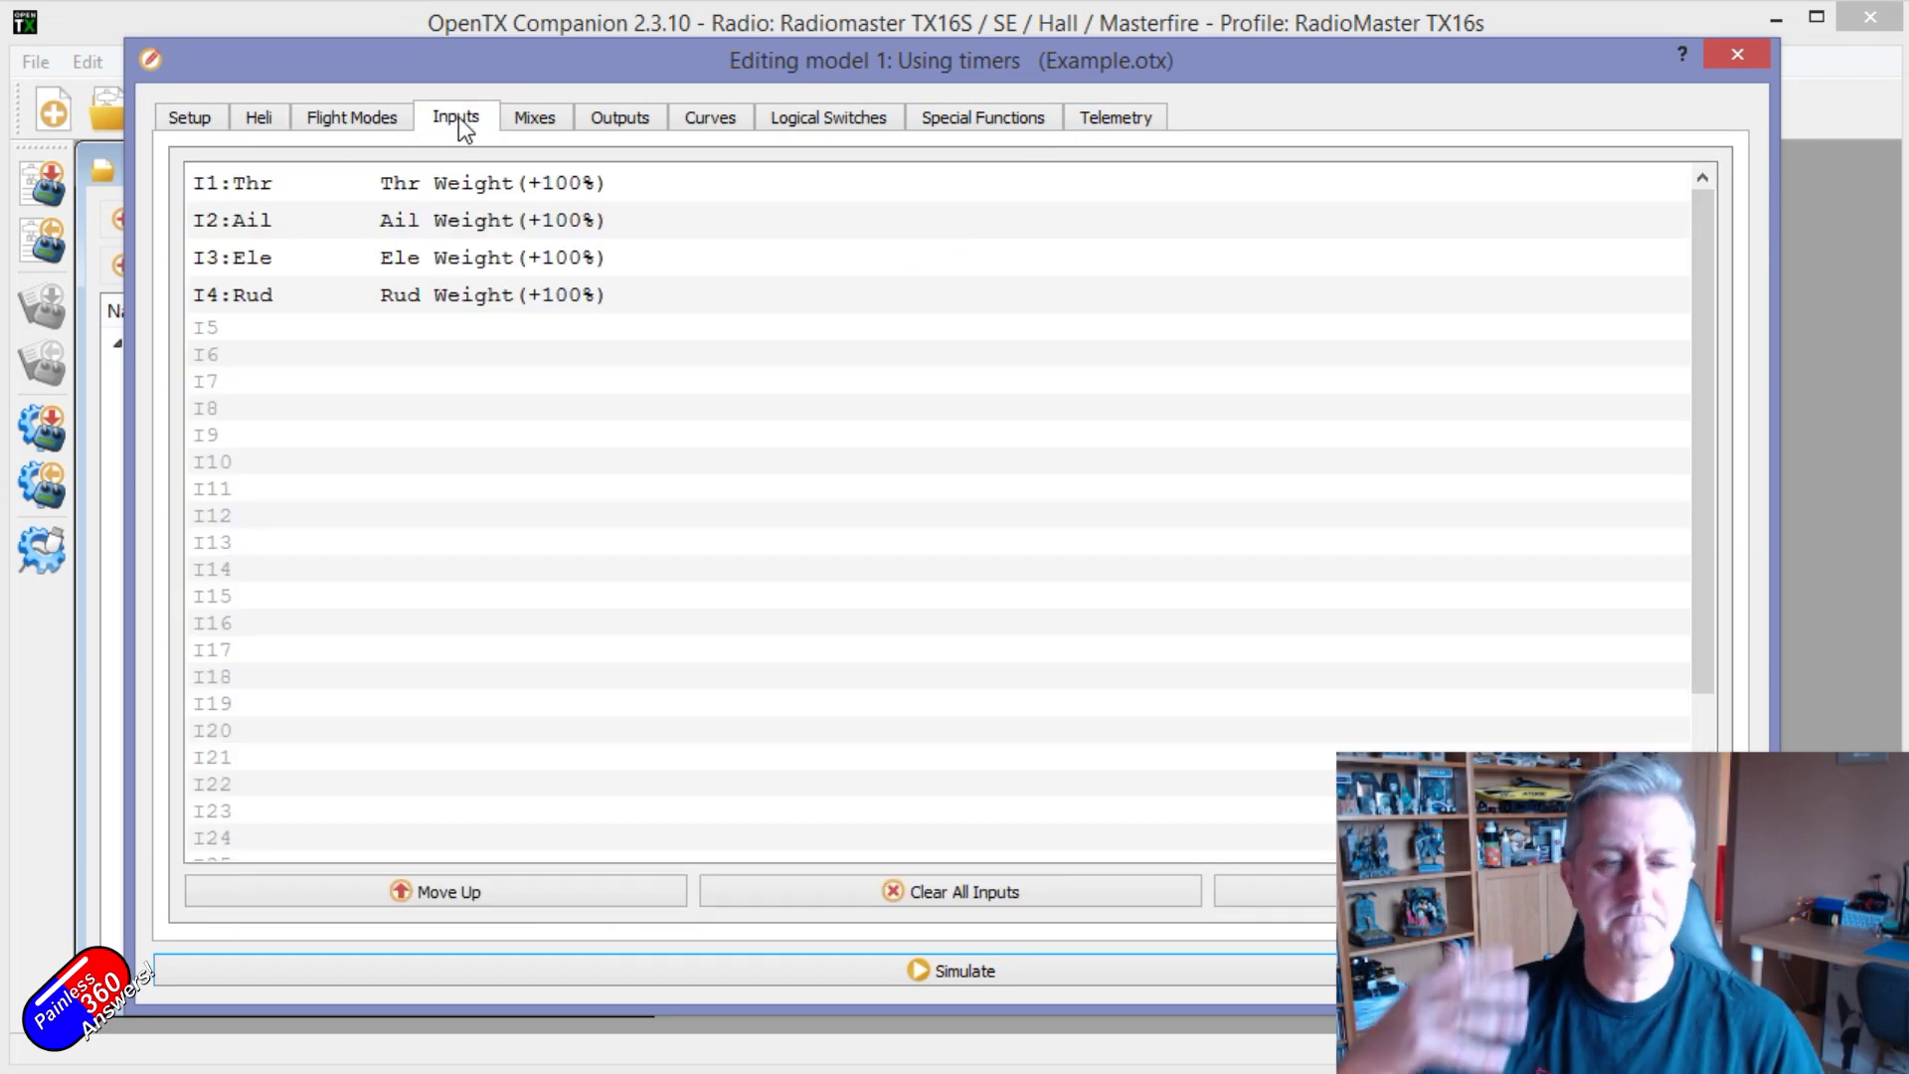
pyautogui.click(536, 119)
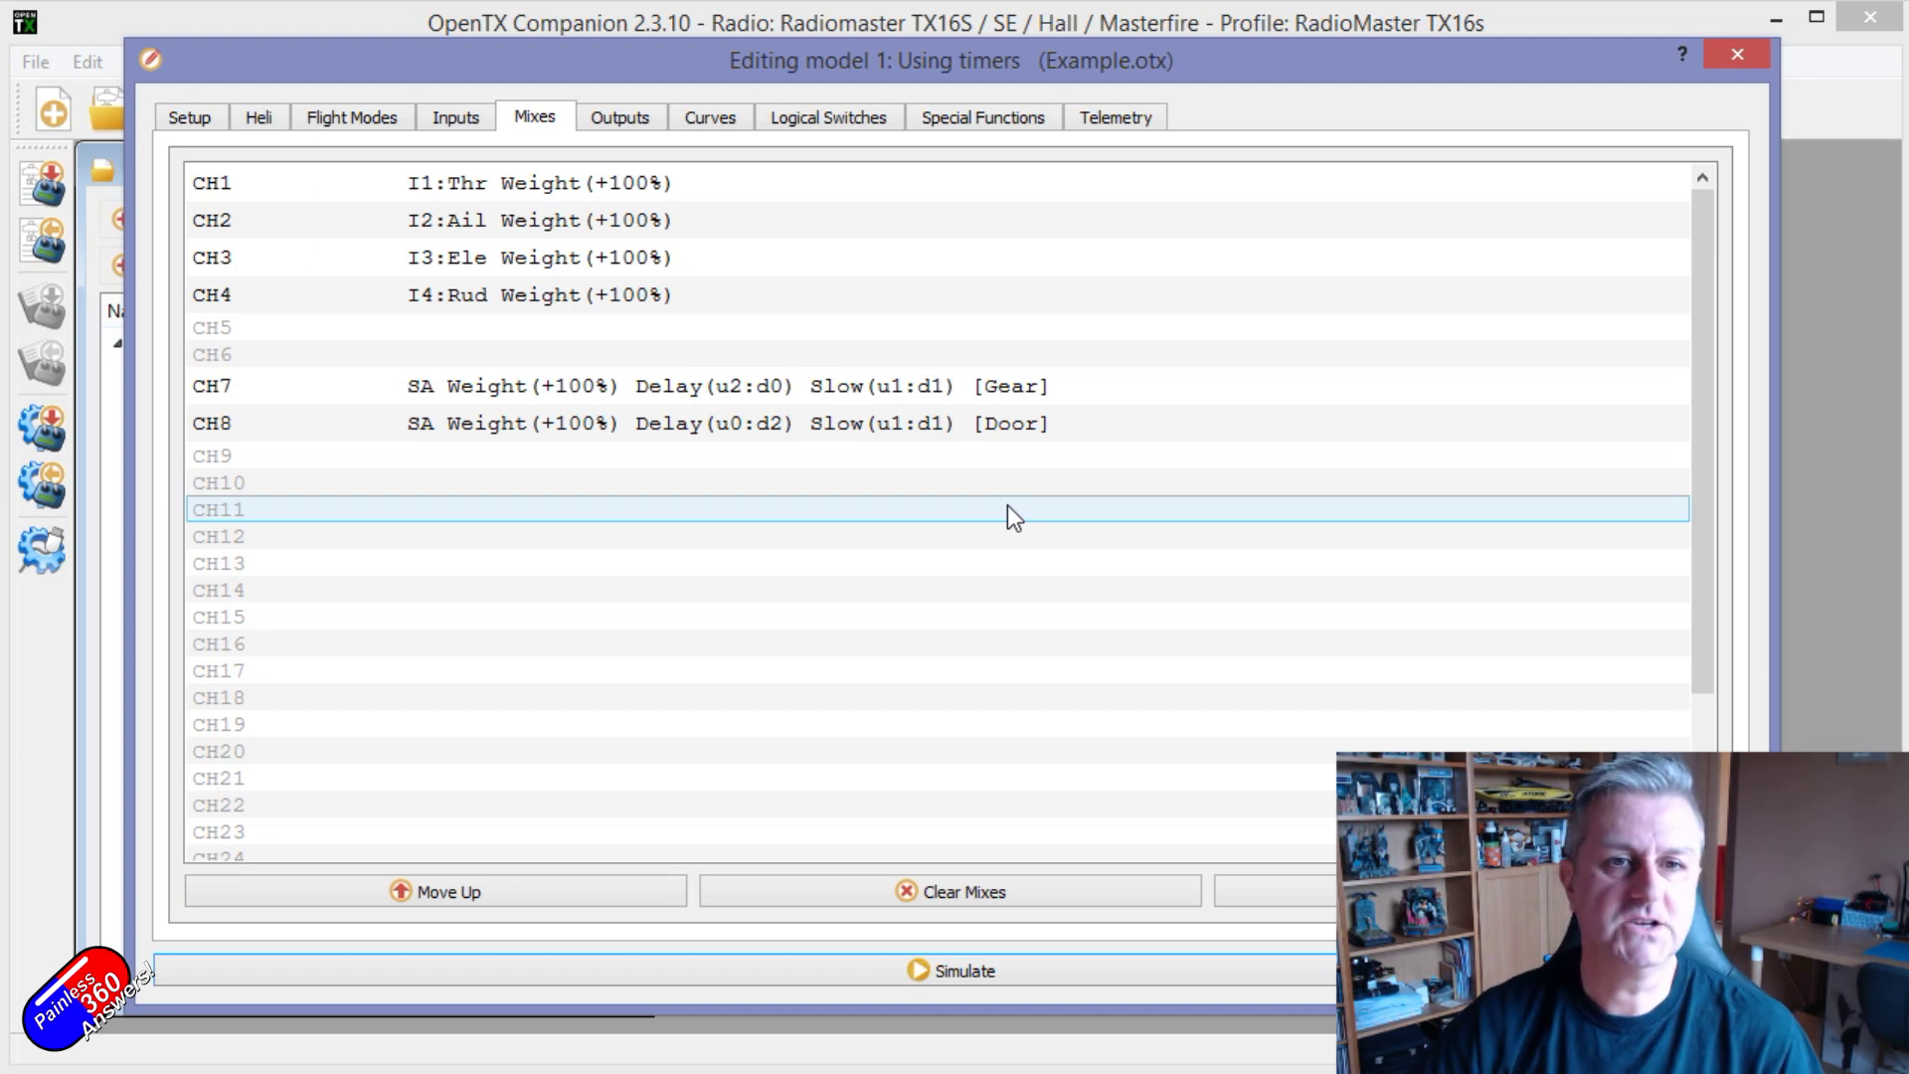
pyautogui.doubleClick(742, 393)
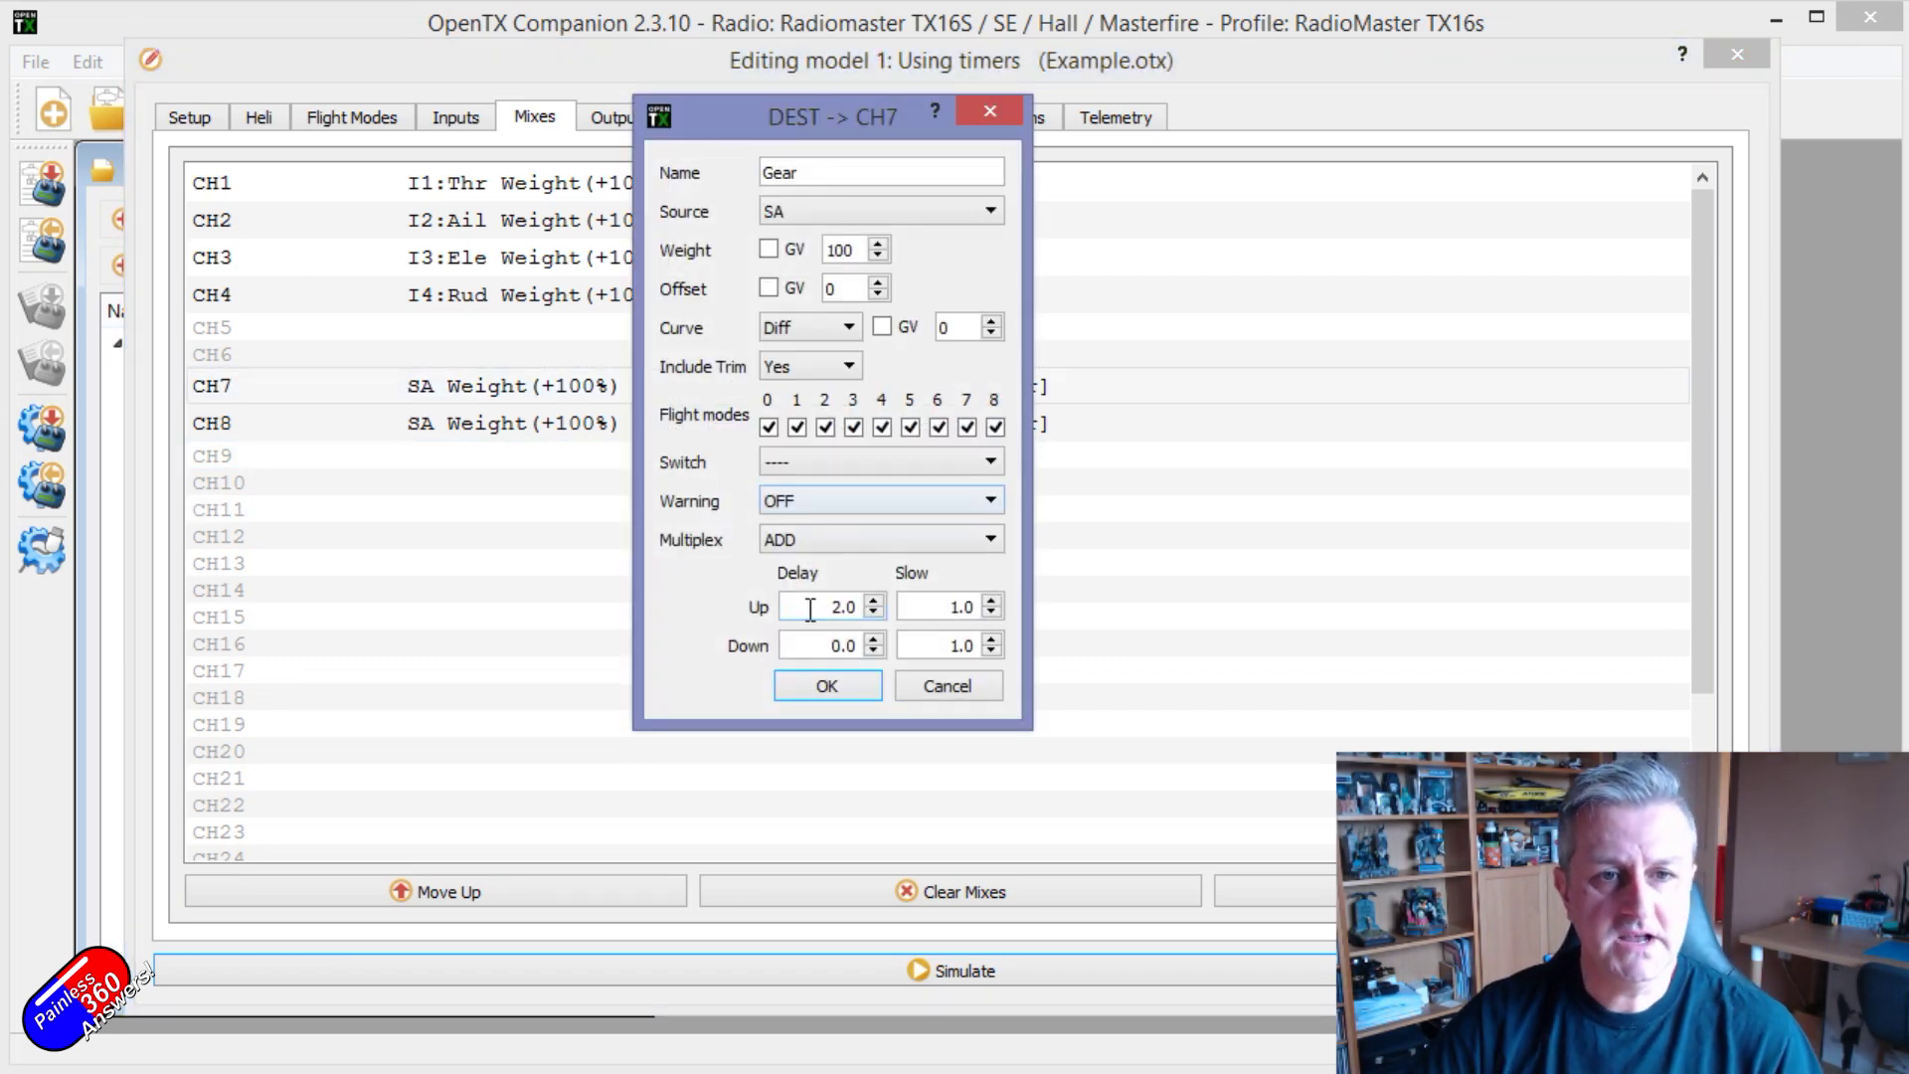
# Step: Inspect the Gear mix's 2.0 up delay, 0.0 down delay and 1.0 slow values, then cancel
pyautogui.press('Tab')
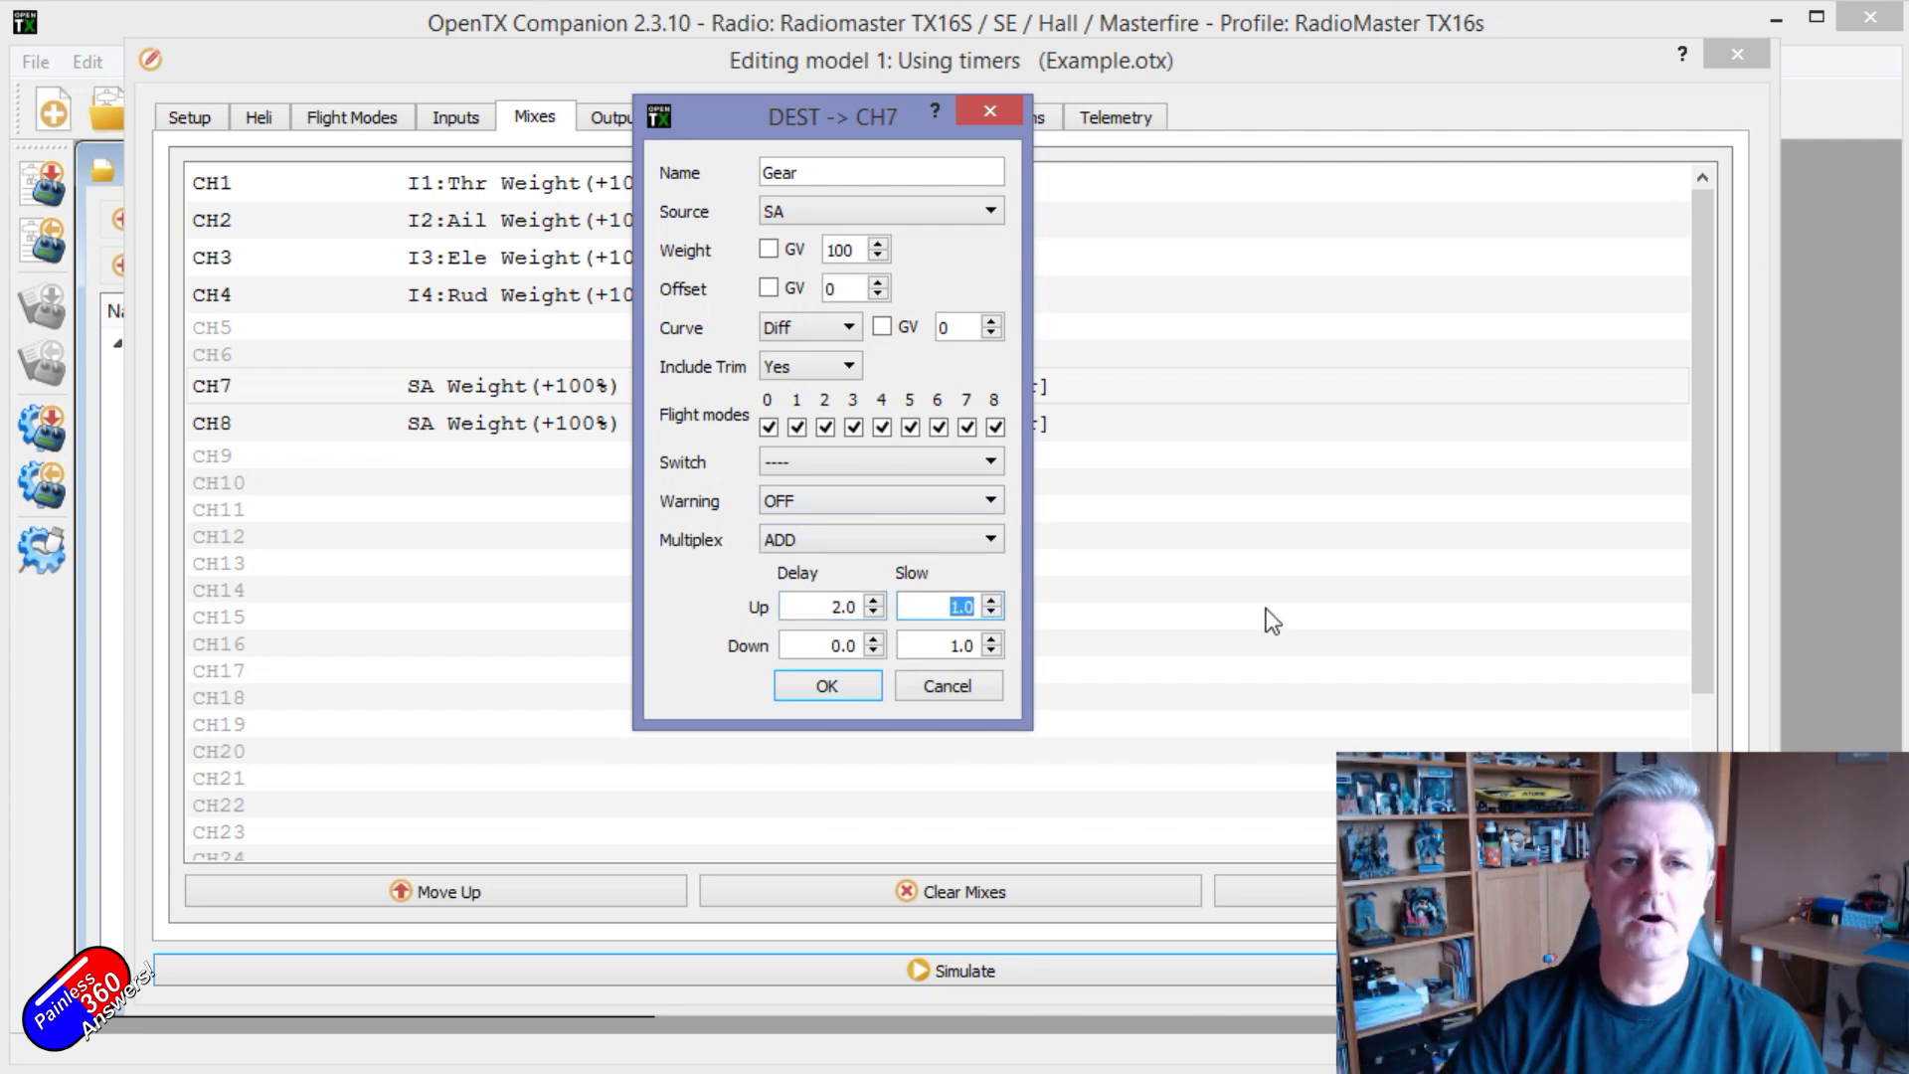
pyautogui.moveTo(773, 94); pyautogui.dragTo(1377, 106)
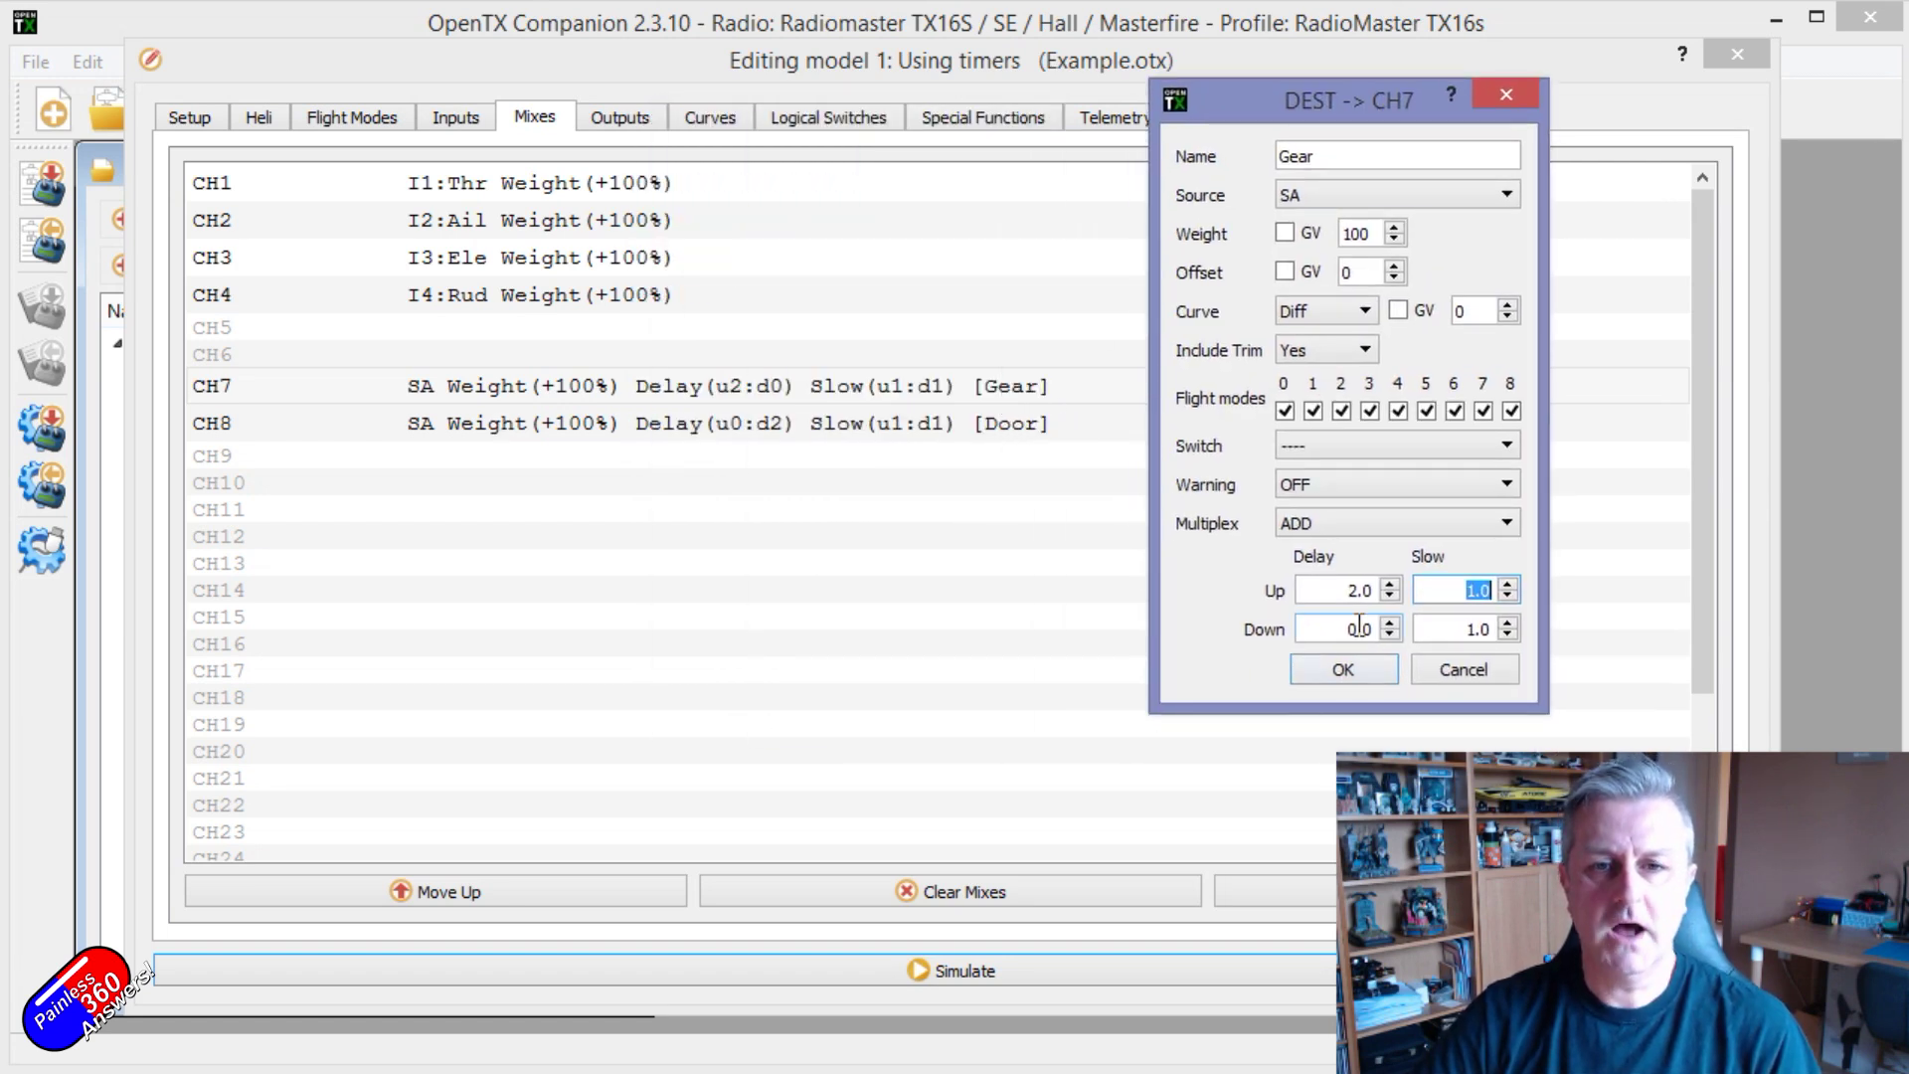
pyautogui.moveTo(1348, 592); pyautogui.dragTo(1381, 591)
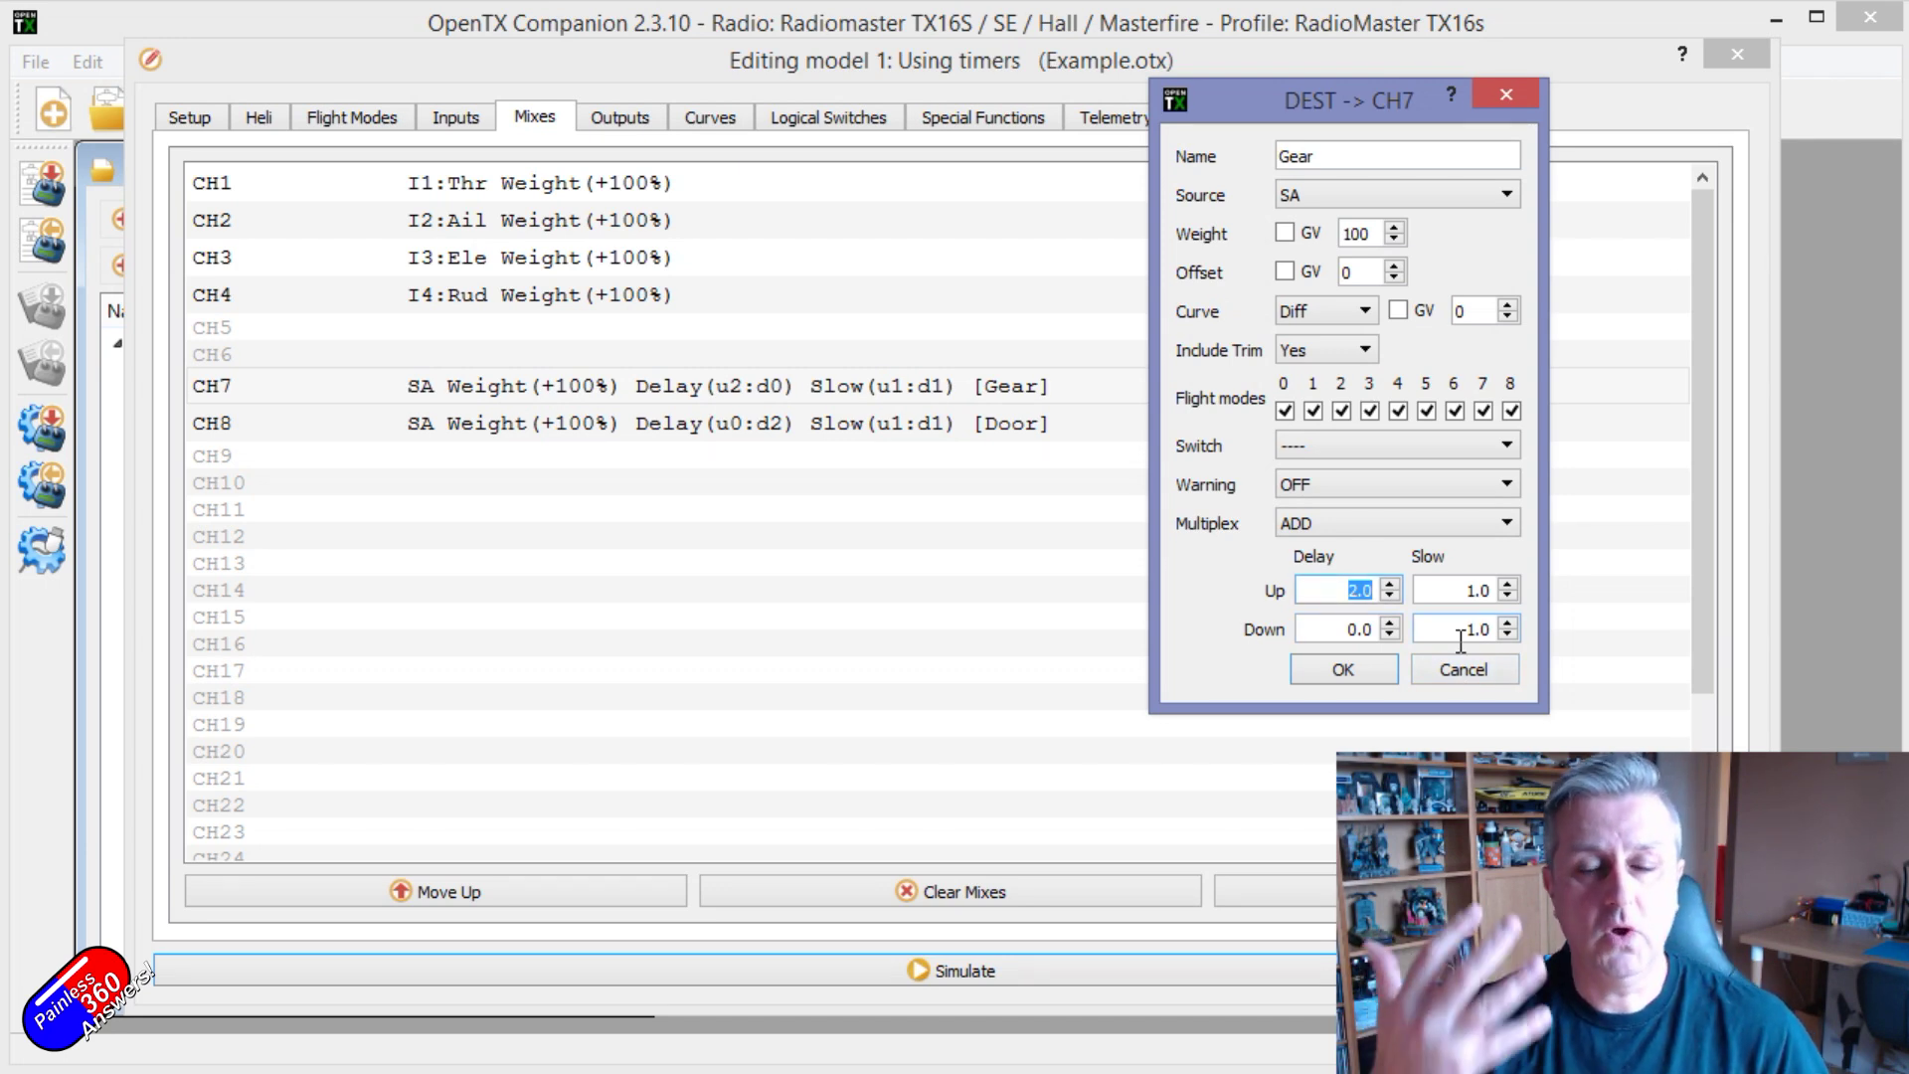
pyautogui.doubleClick(1342, 630)
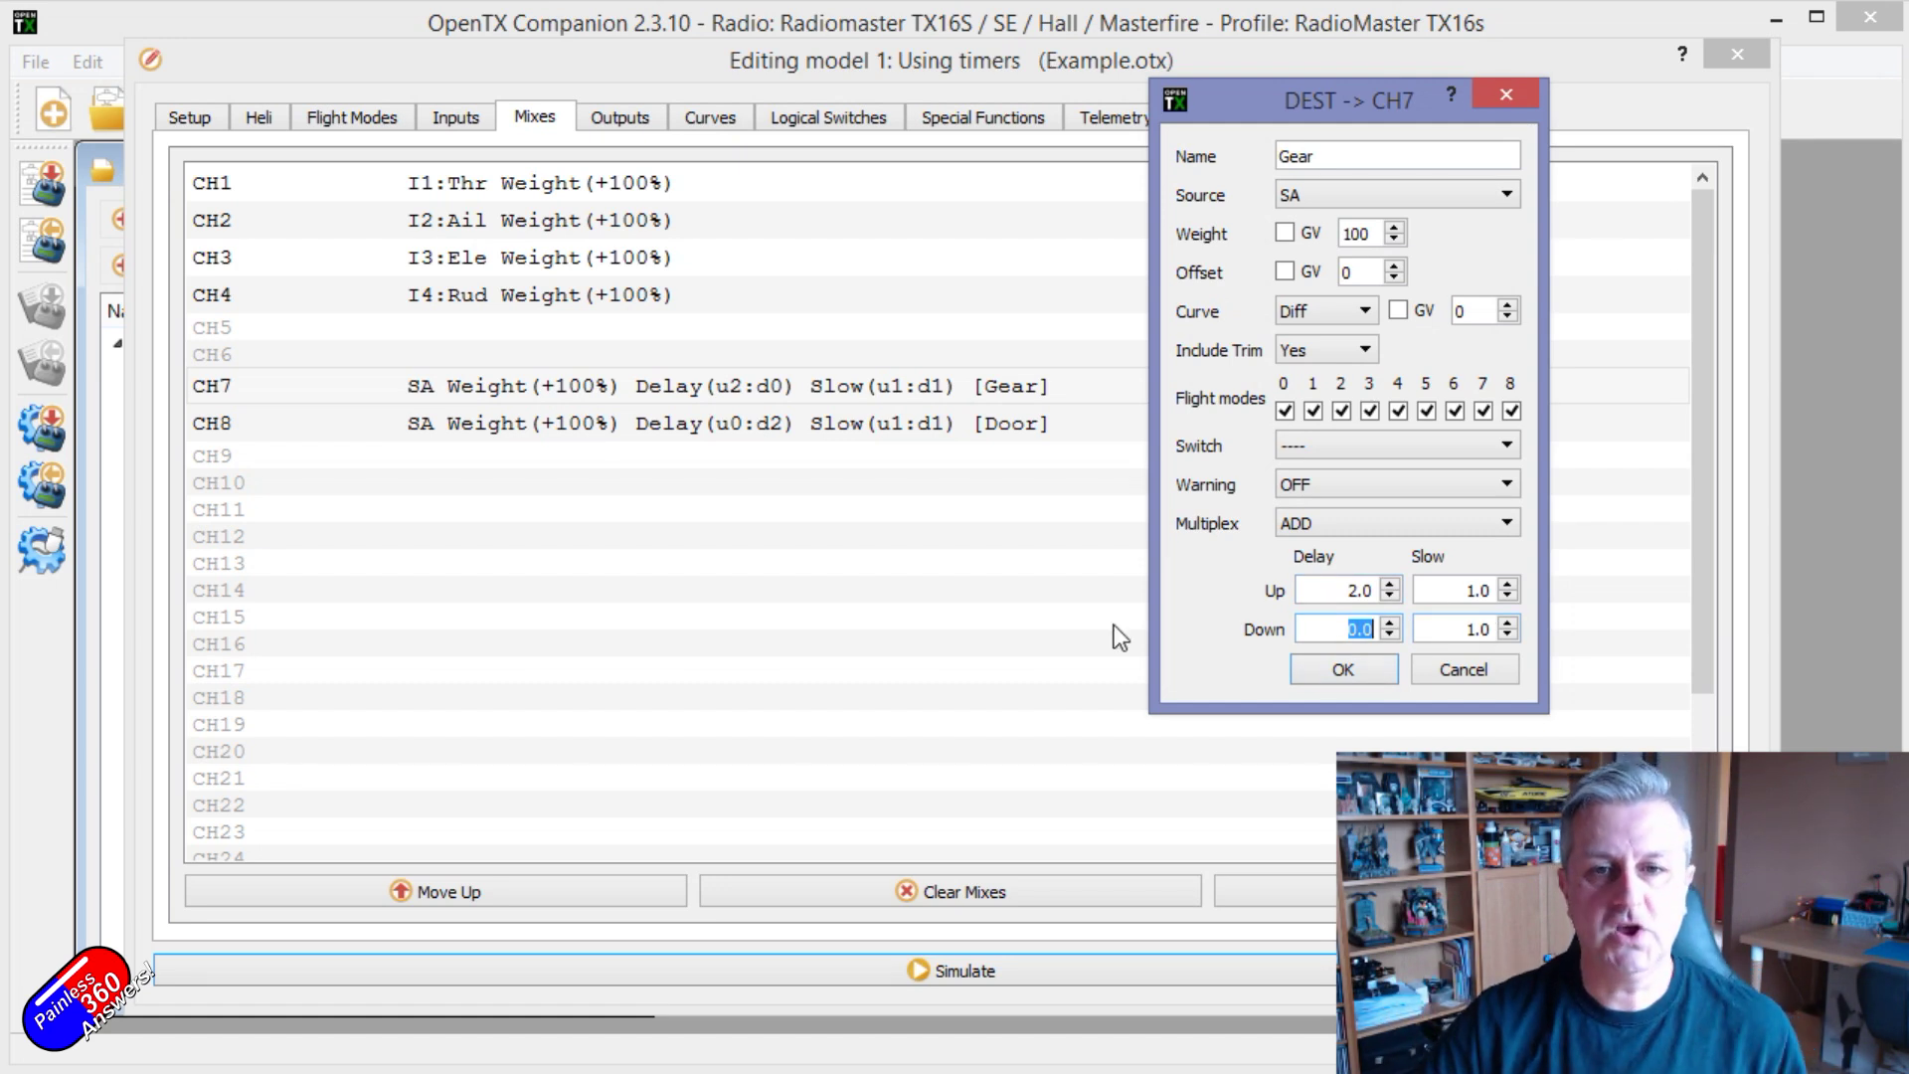
pyautogui.doubleClick(1459, 590)
pyautogui.doubleClick(1475, 629)
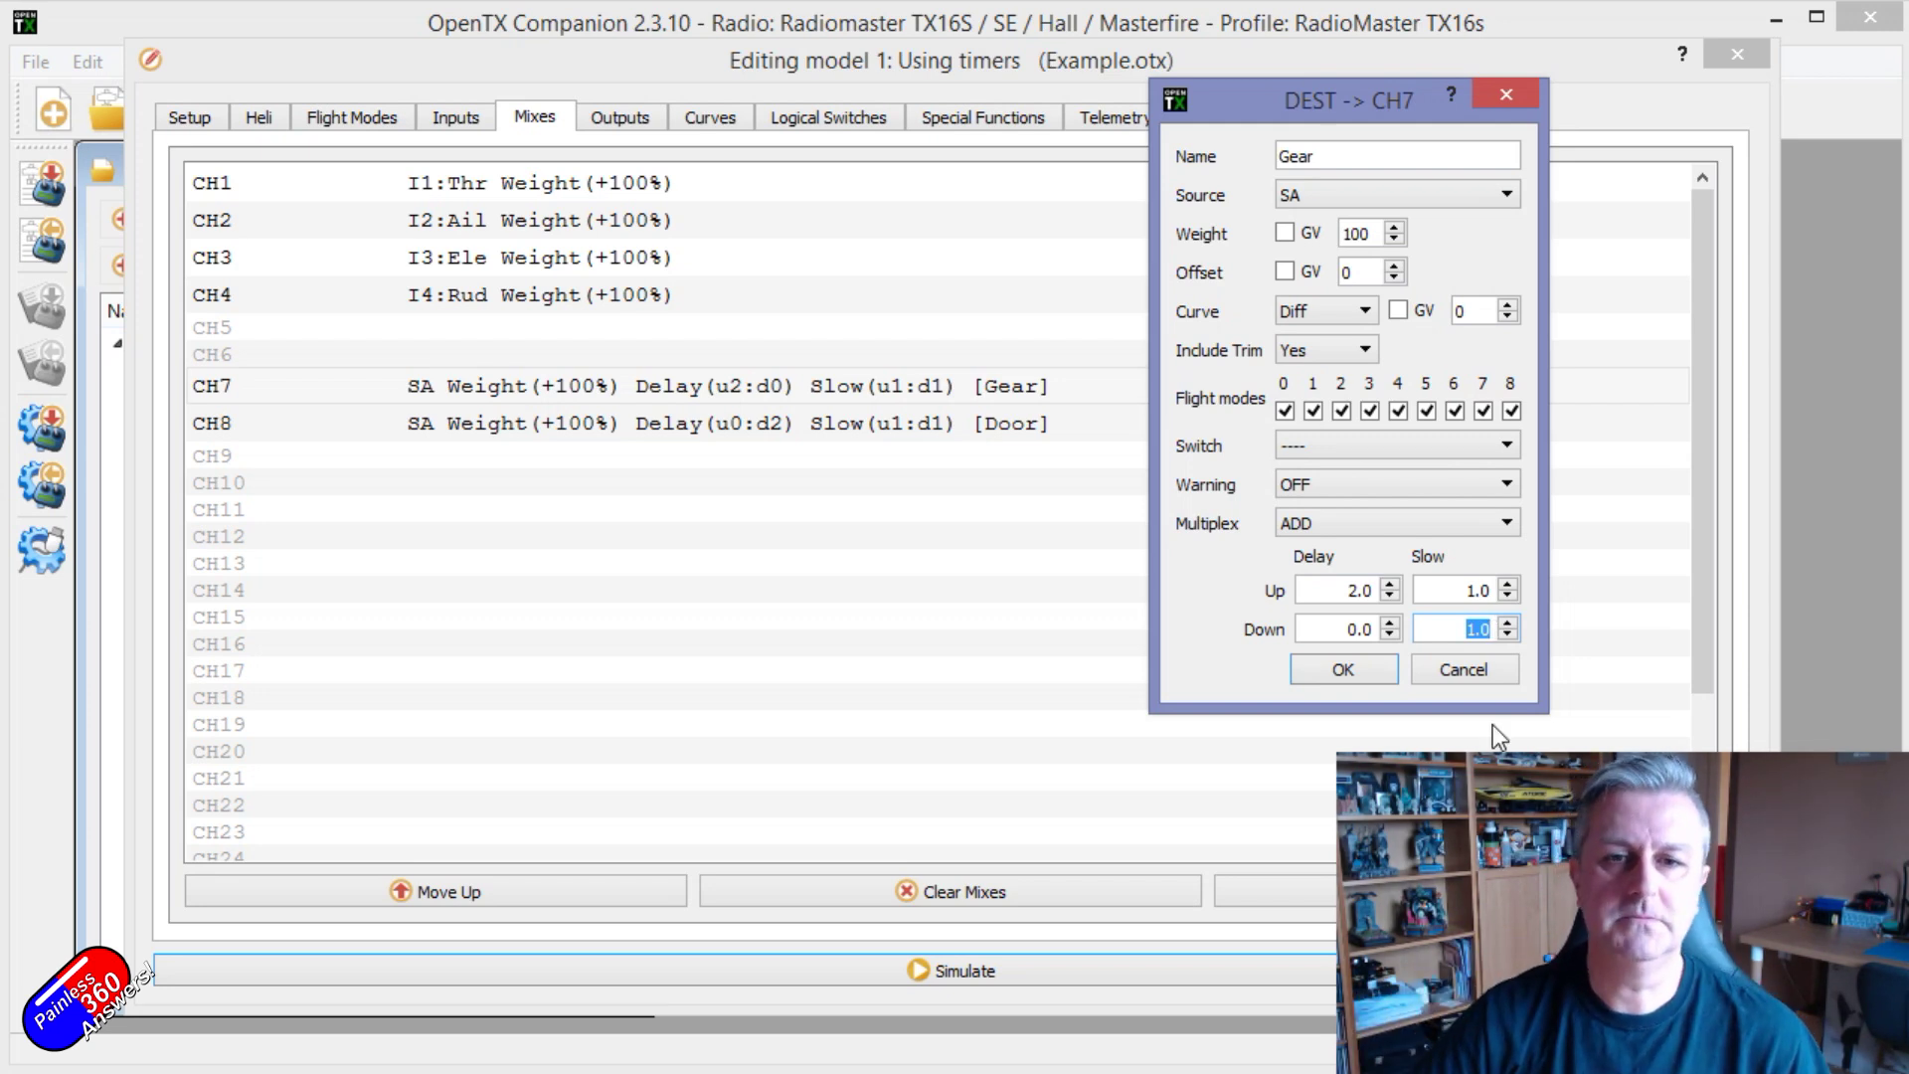
pyautogui.click(1487, 668)
# Step: Check the CH8 Door mix's 0.0 up and 2.0 down delays, then run the simulator
pyautogui.doubleClick(779, 430)
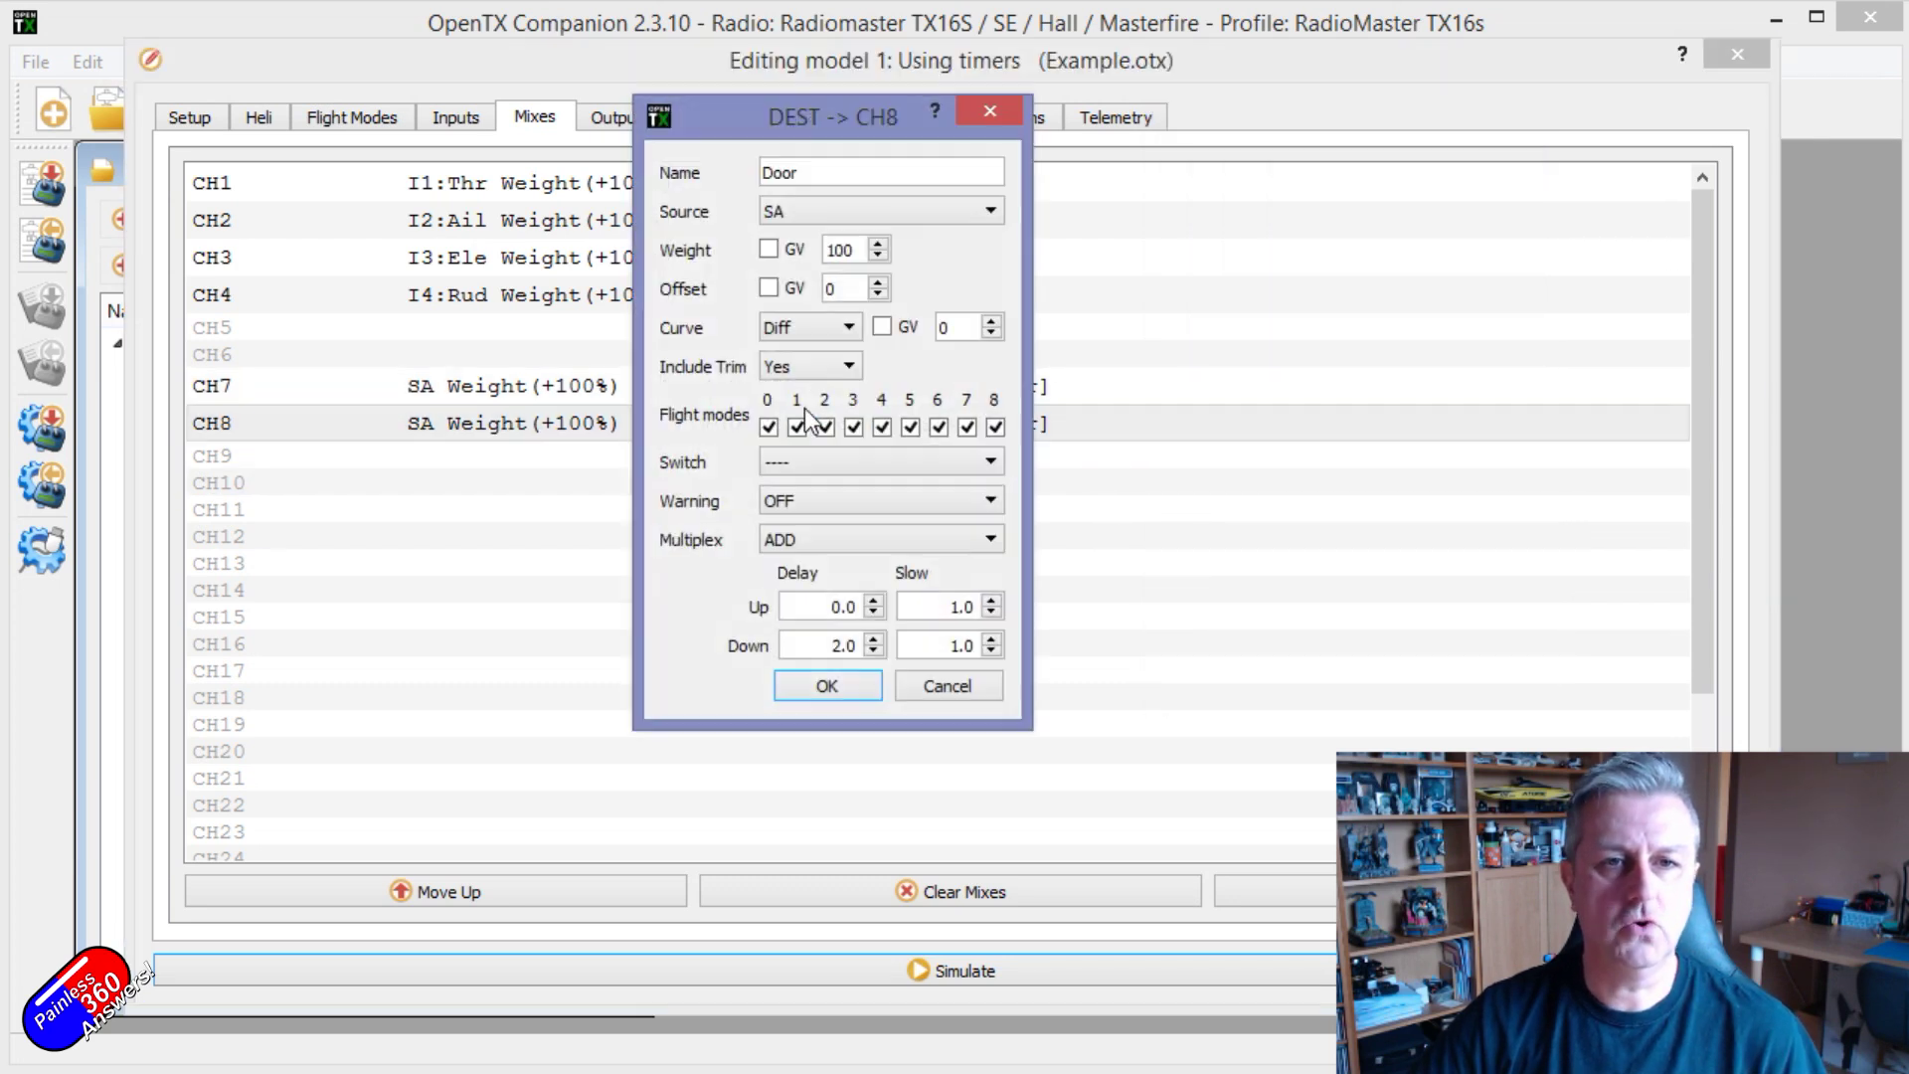
pyautogui.moveTo(861, 127); pyautogui.dragTo(1404, 104)
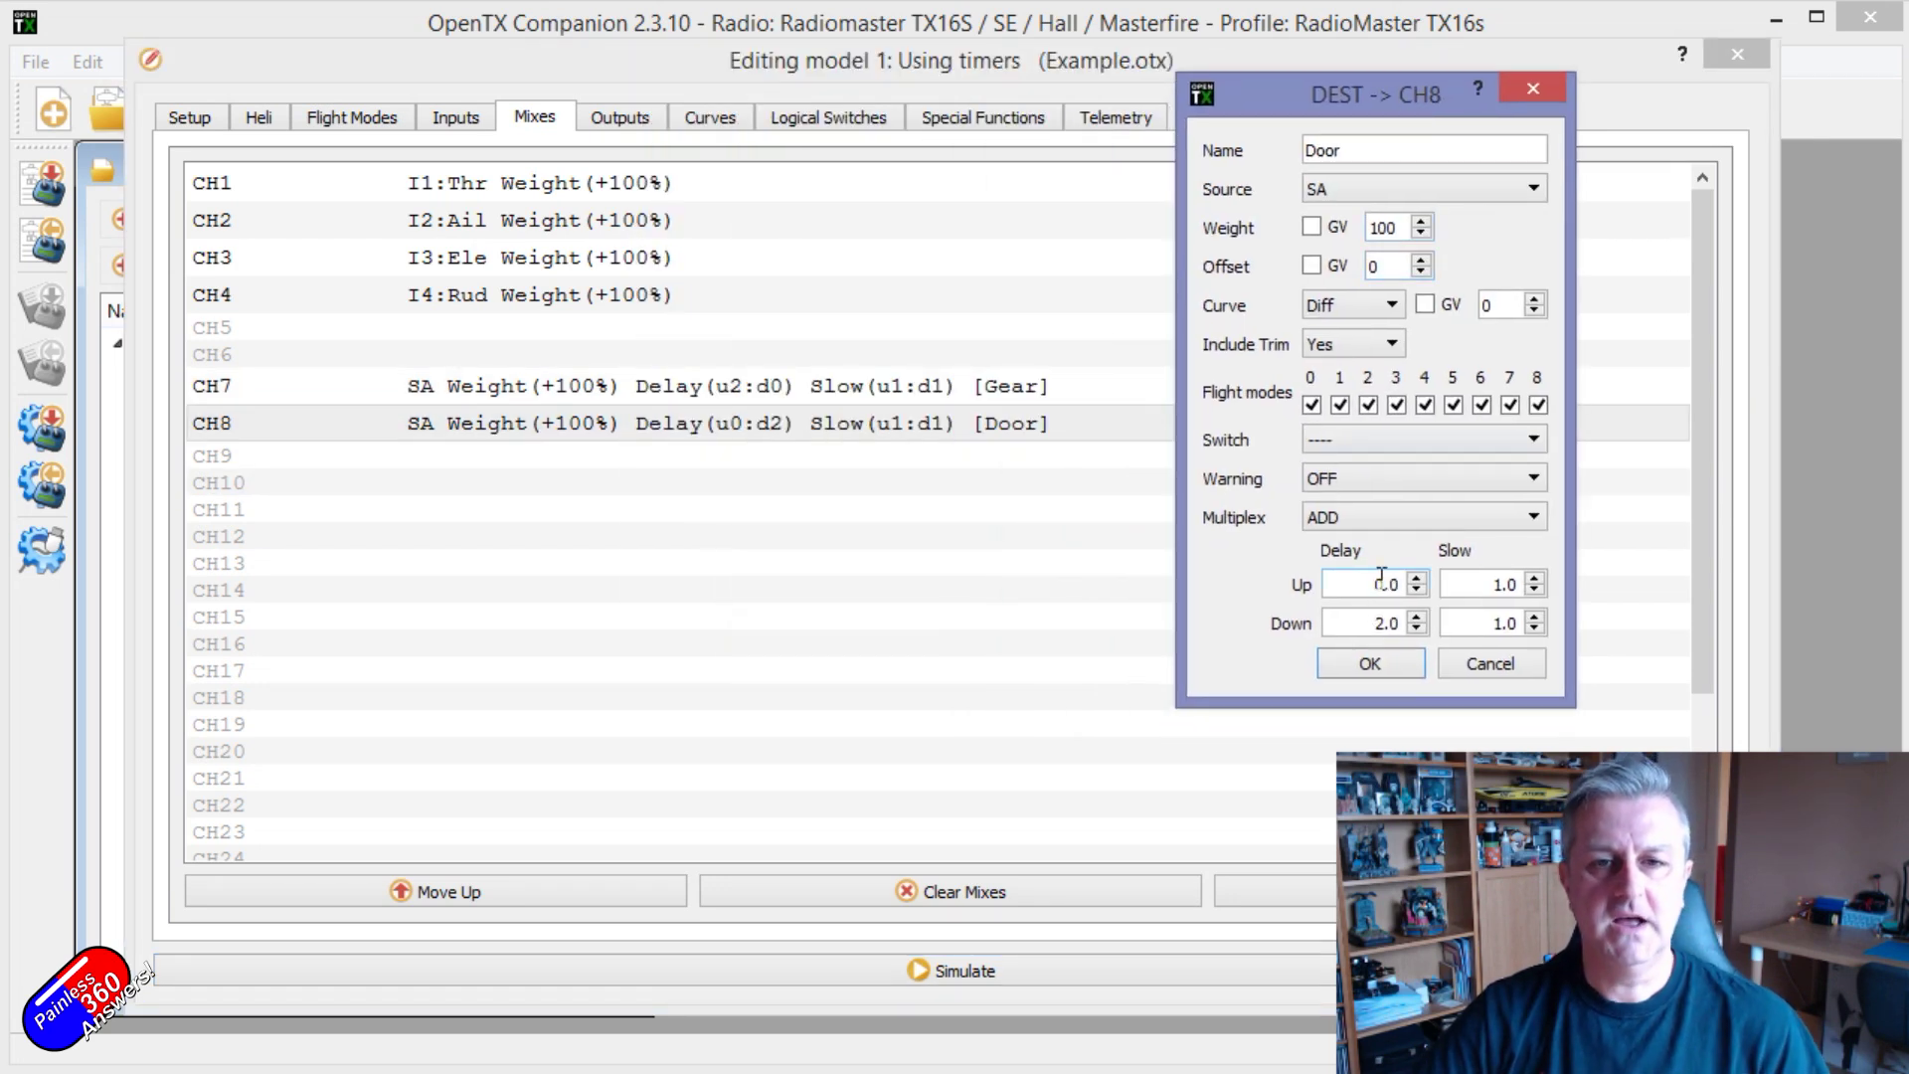
pyautogui.doubleClick(1380, 582)
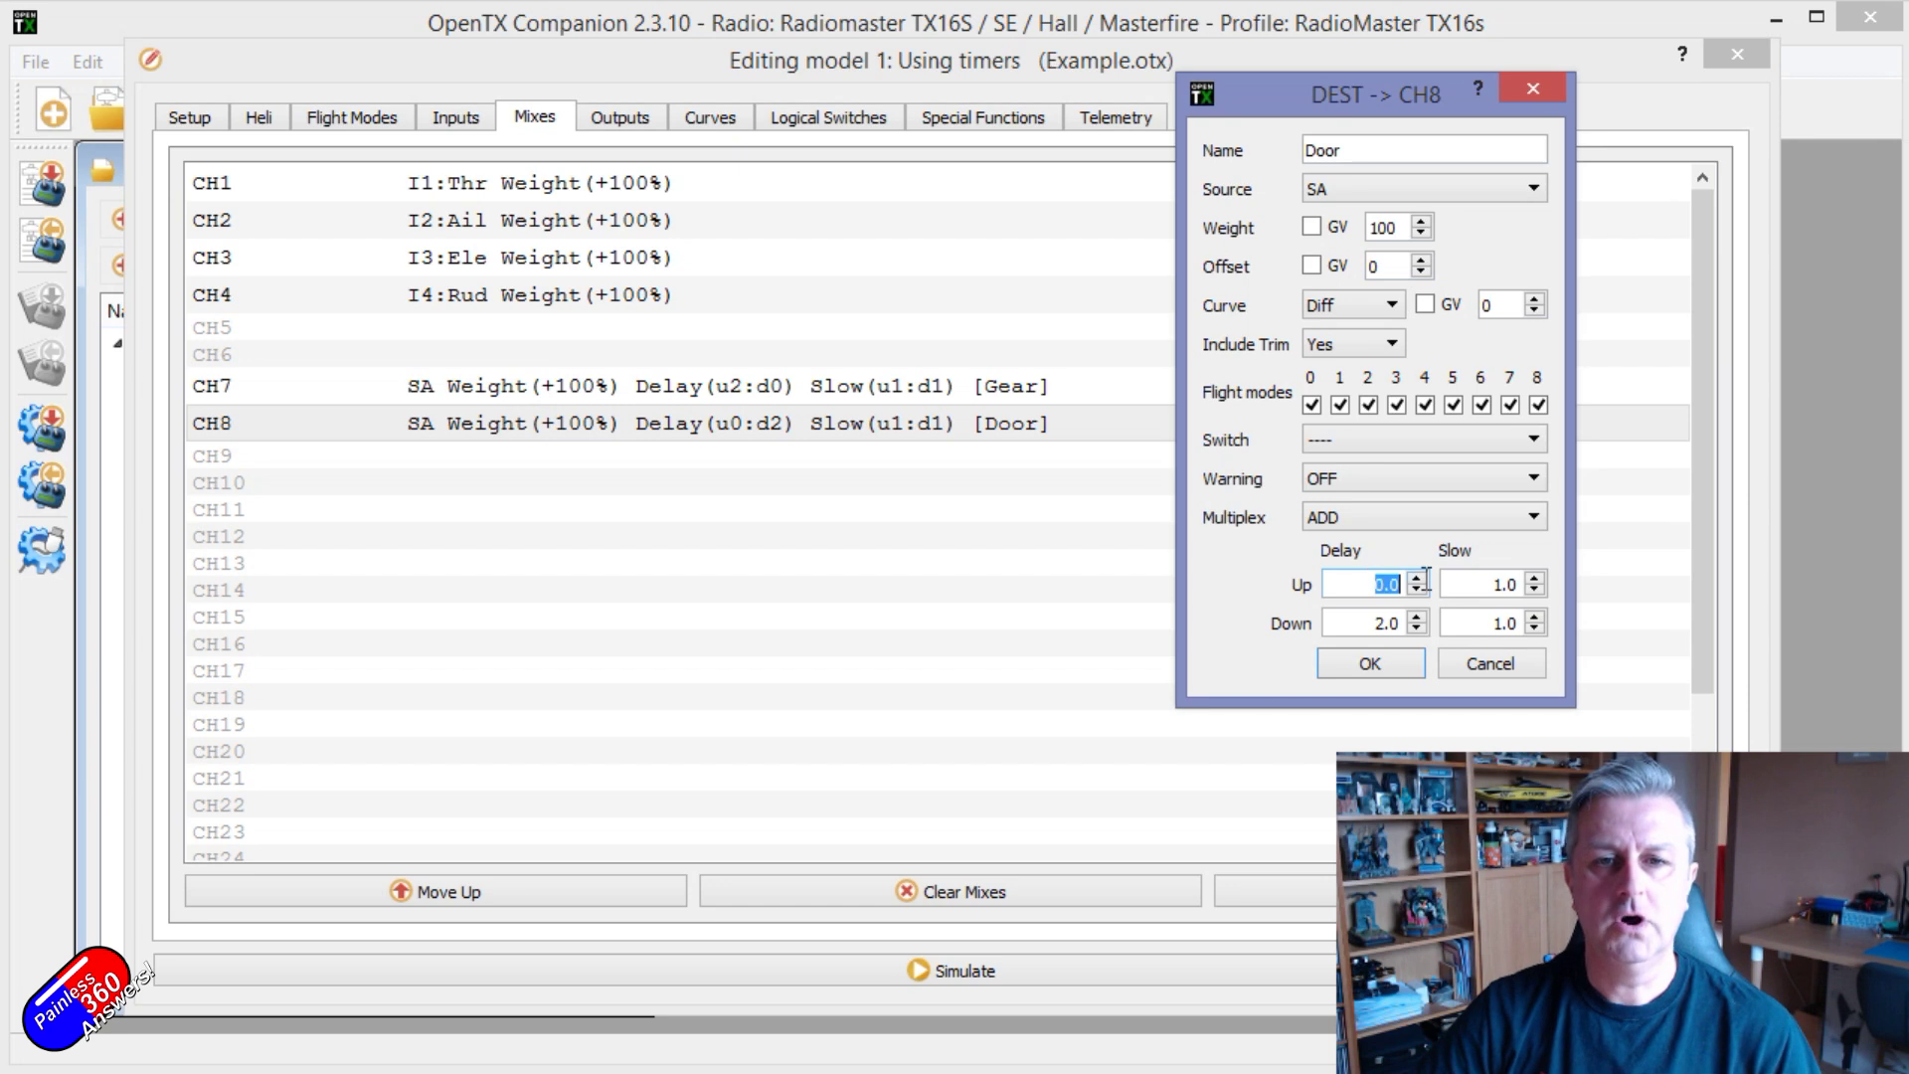
pyautogui.doubleClick(1384, 623)
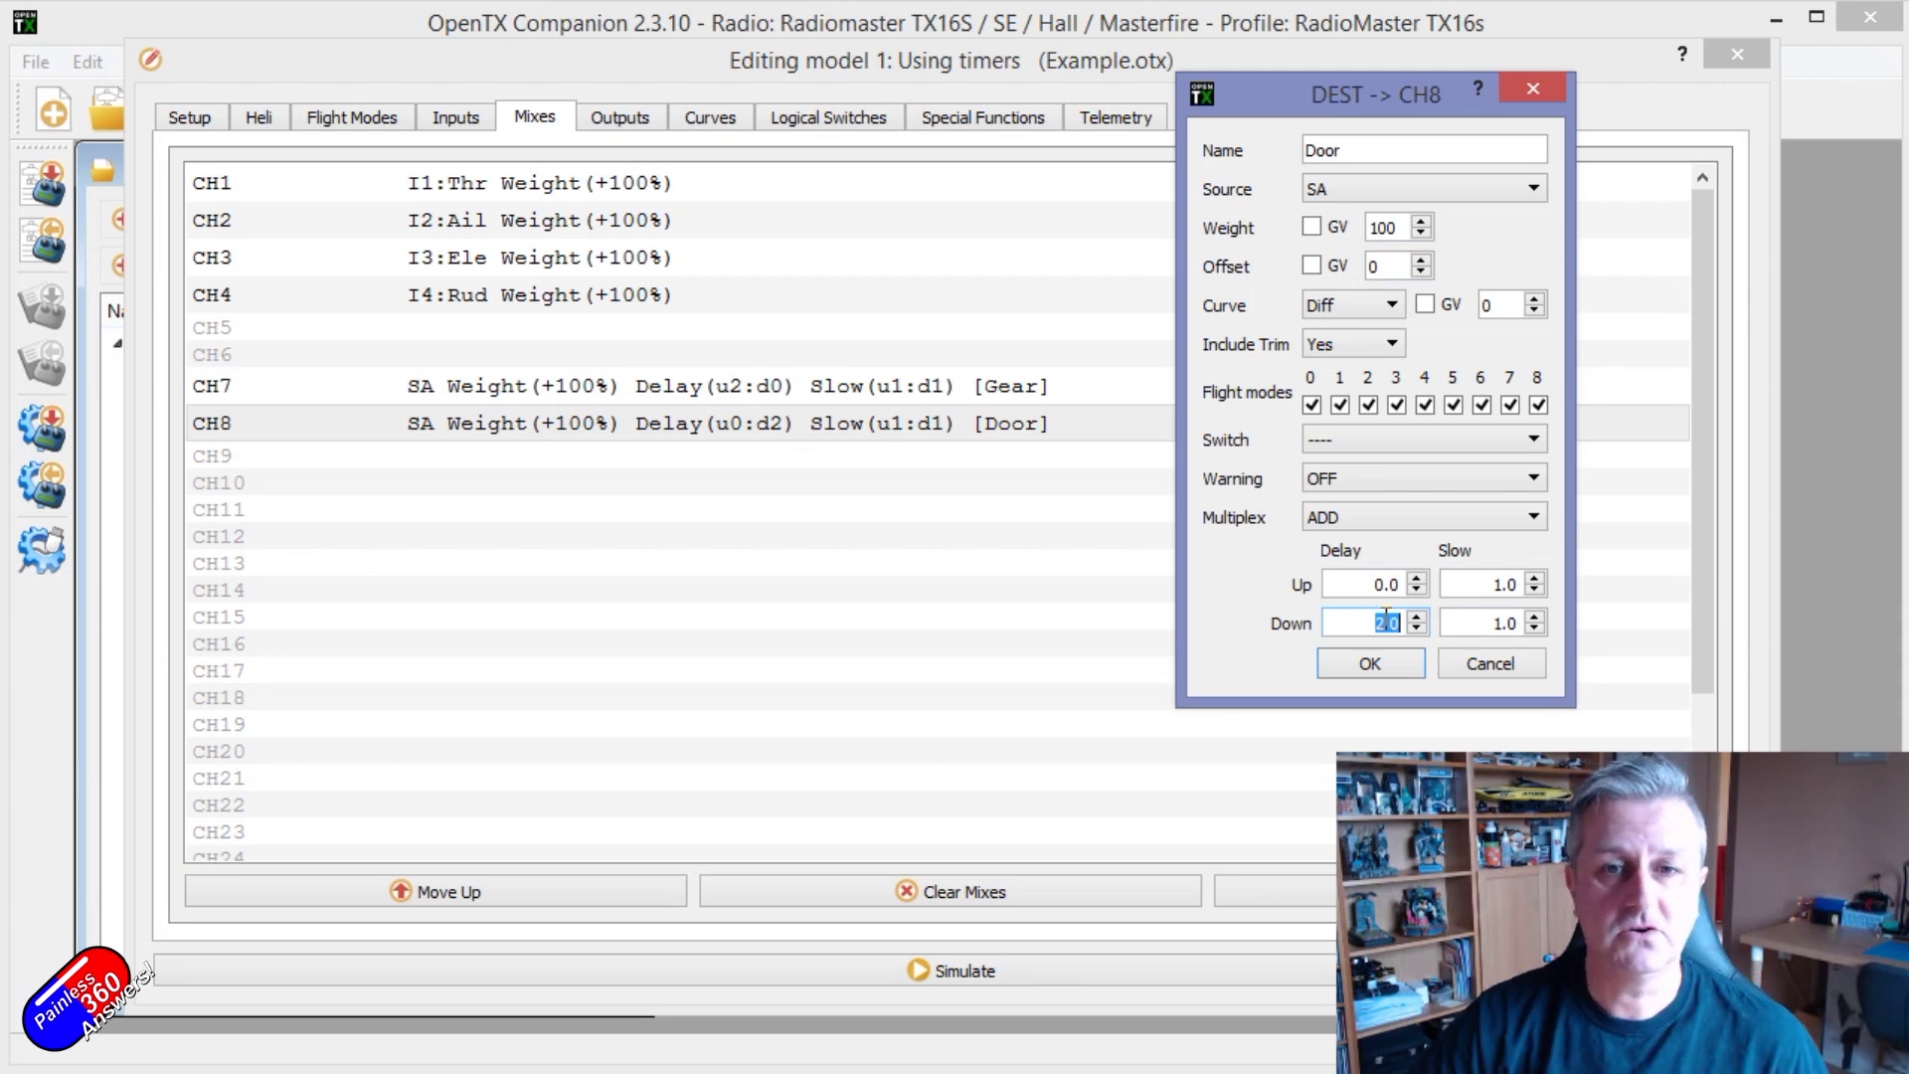
pyautogui.doubleClick(1510, 584)
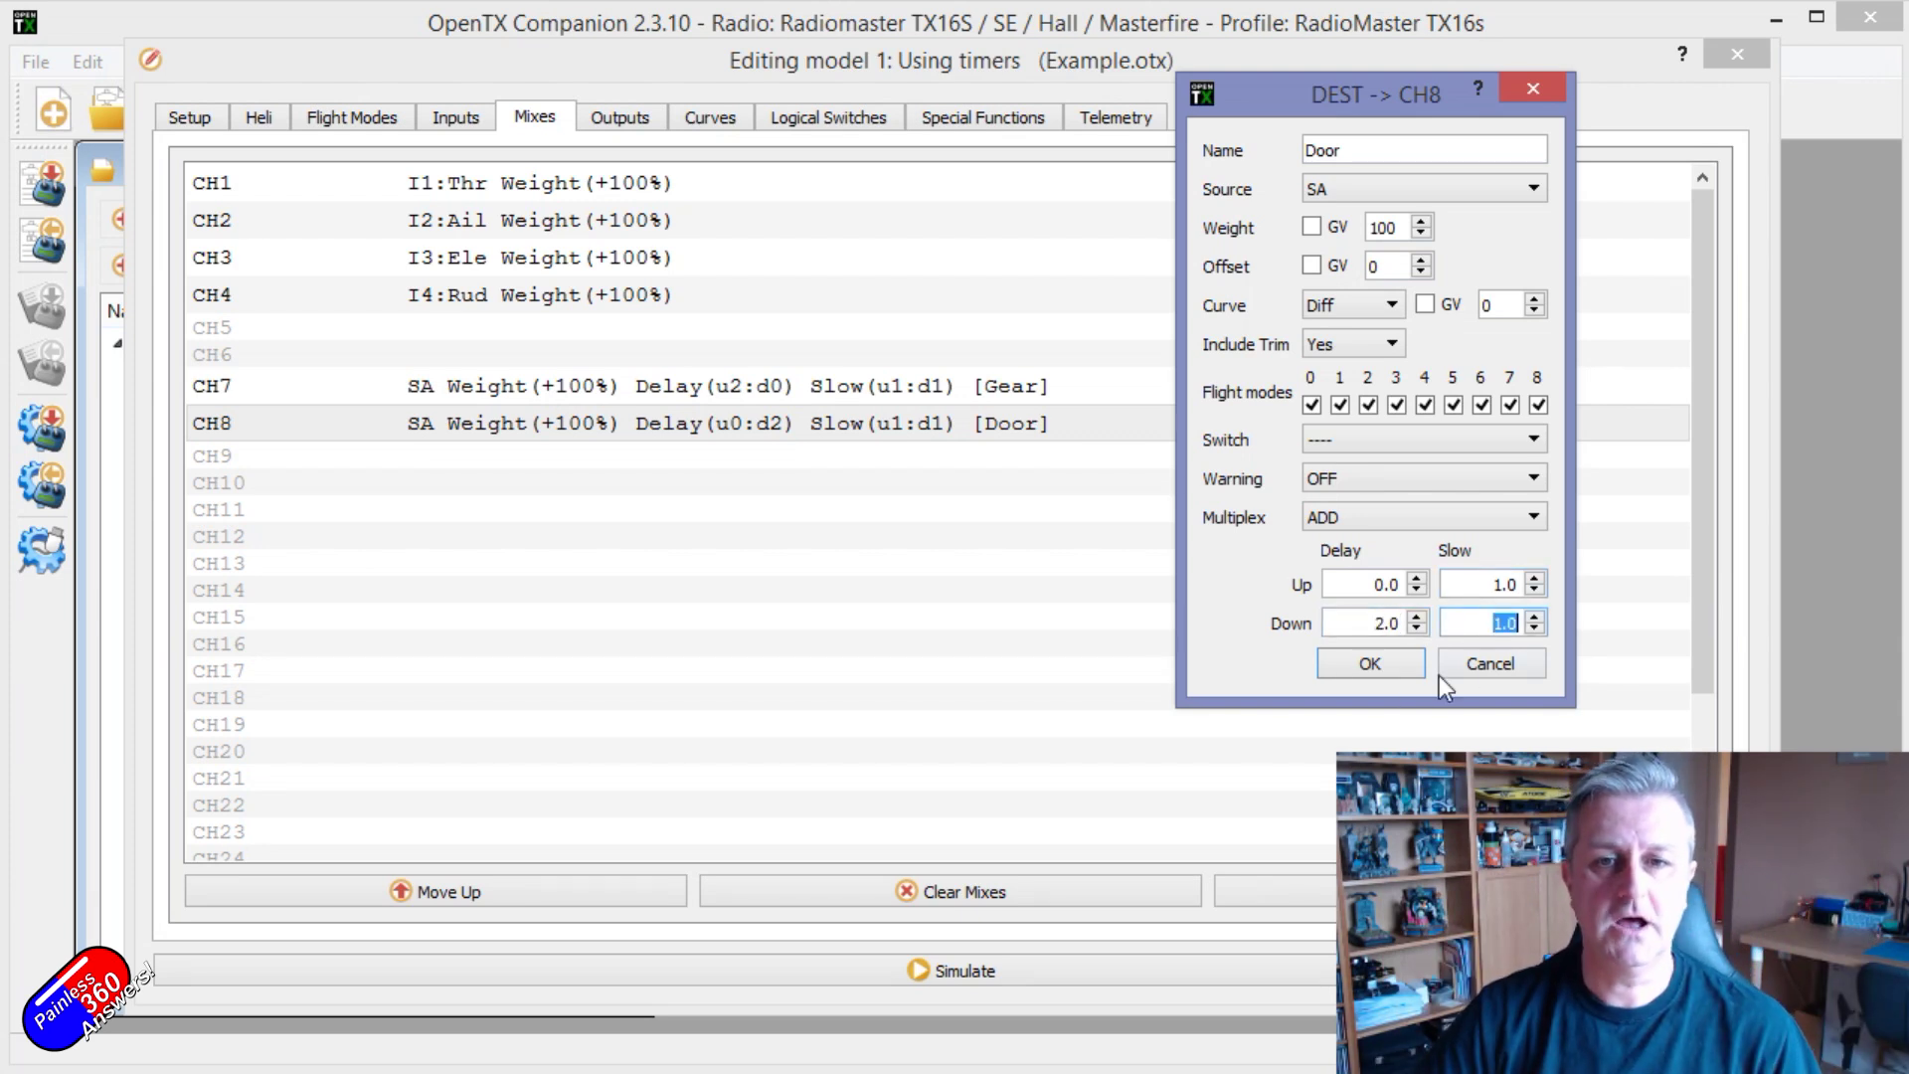
pyautogui.click(1370, 663)
pyautogui.click(1036, 964)
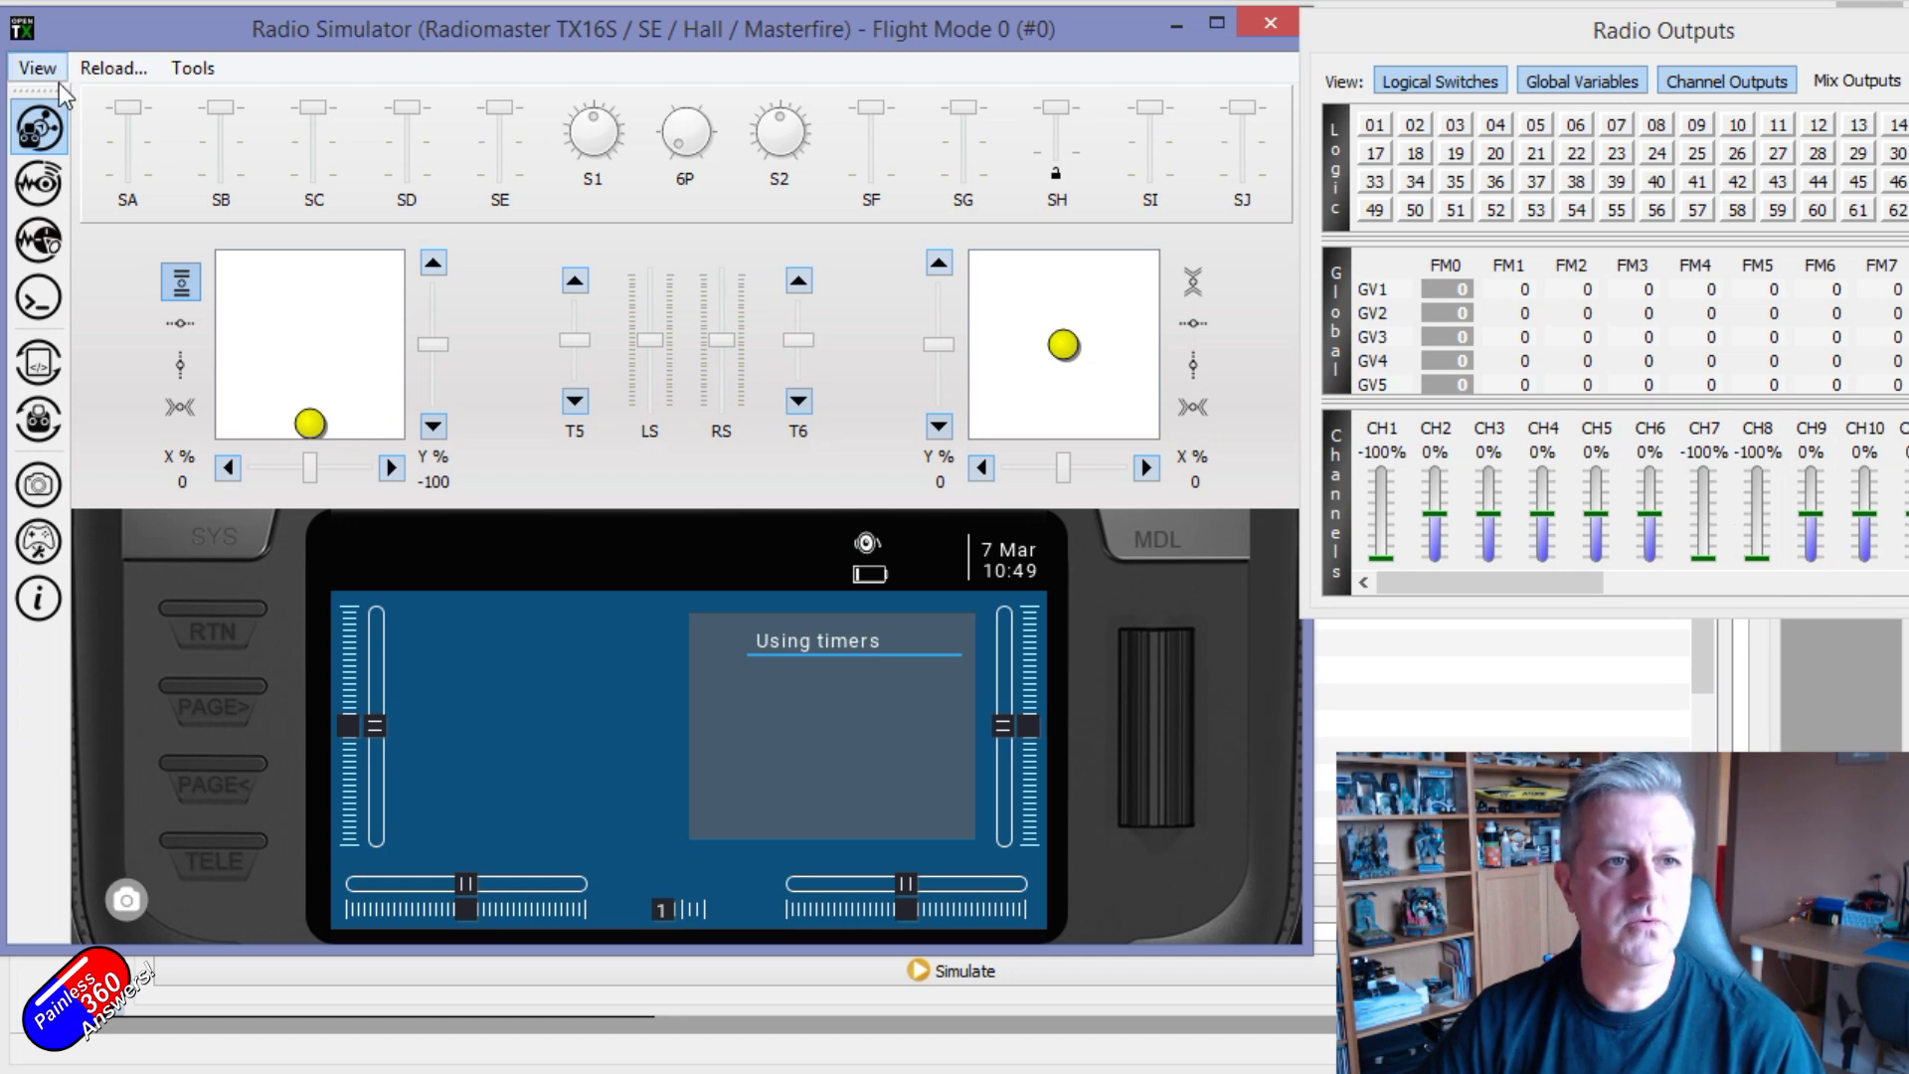
# Step: Move SA to middle and back to top, watching CH7 and CH8, then close the simulator
pyautogui.moveTo(127, 111); pyautogui.dragTo(128, 141)
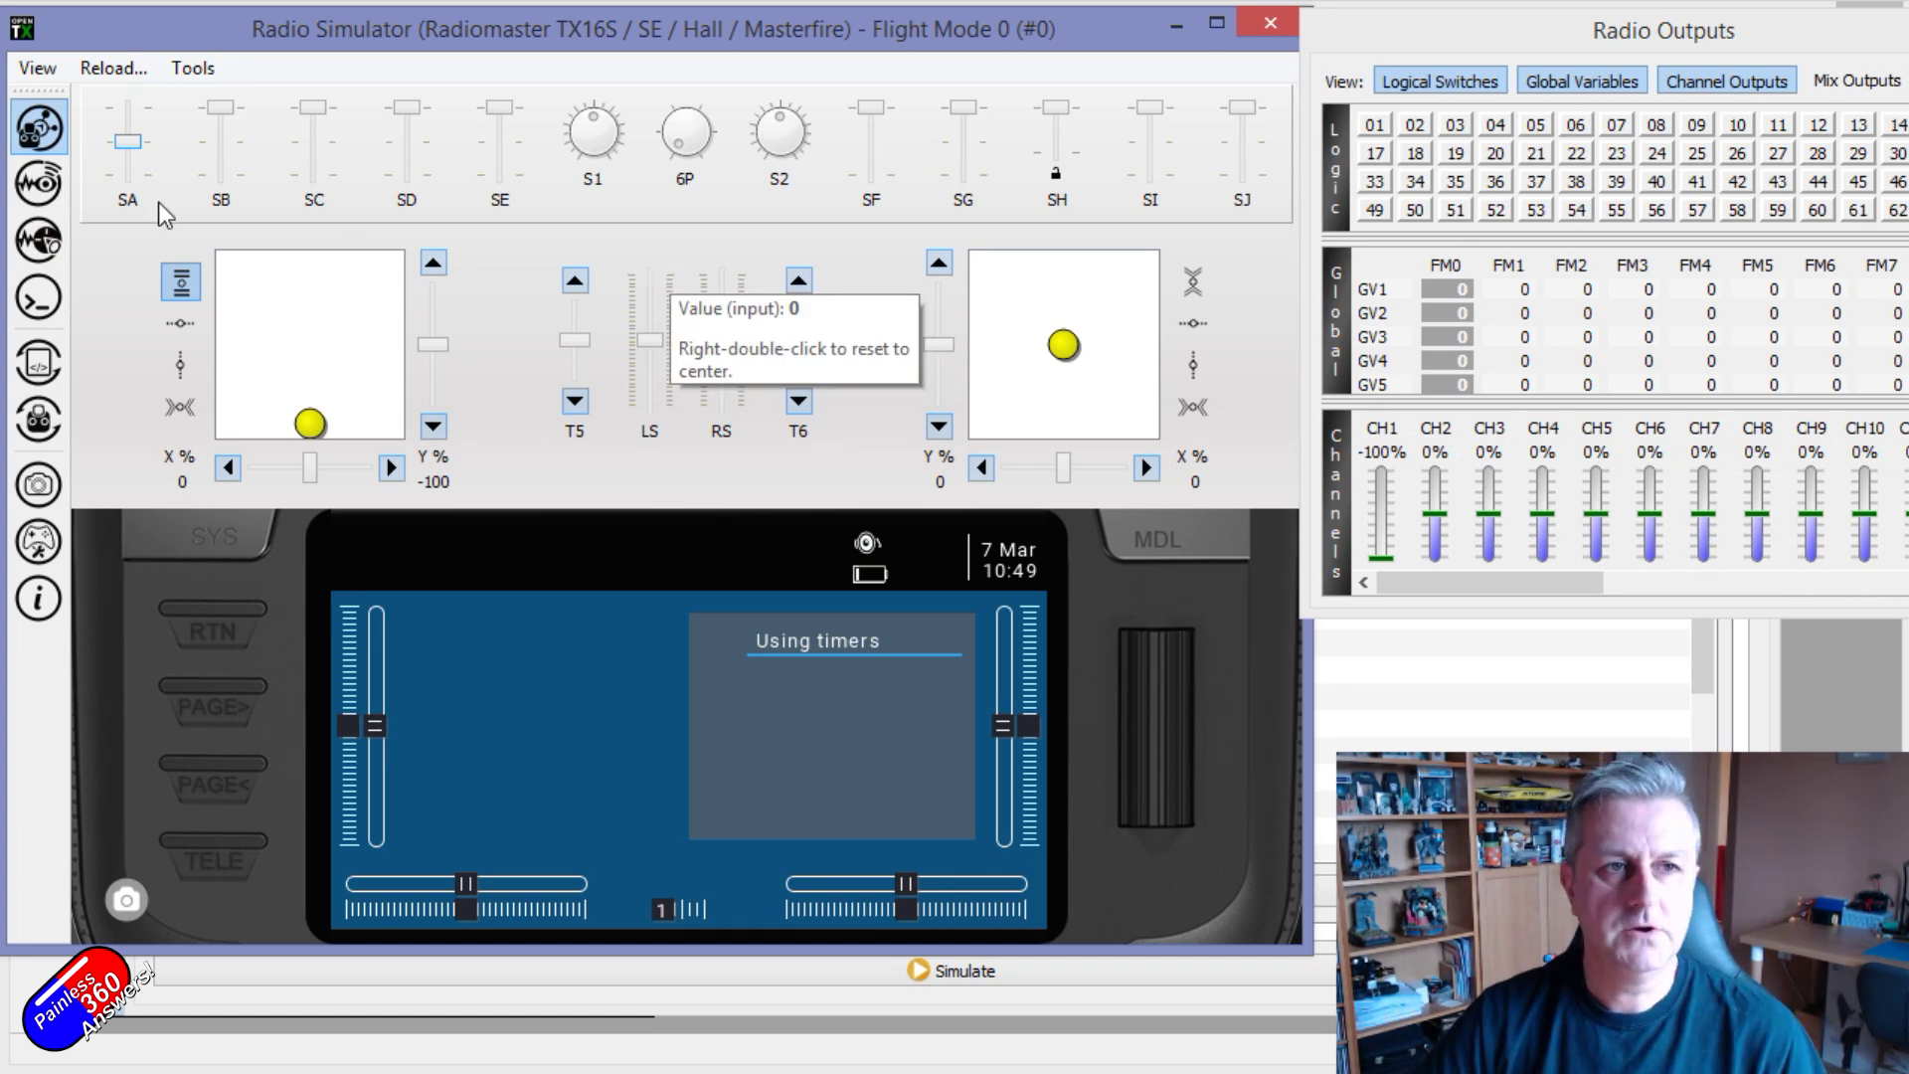
pyautogui.moveTo(127, 141); pyautogui.dragTo(124, 102)
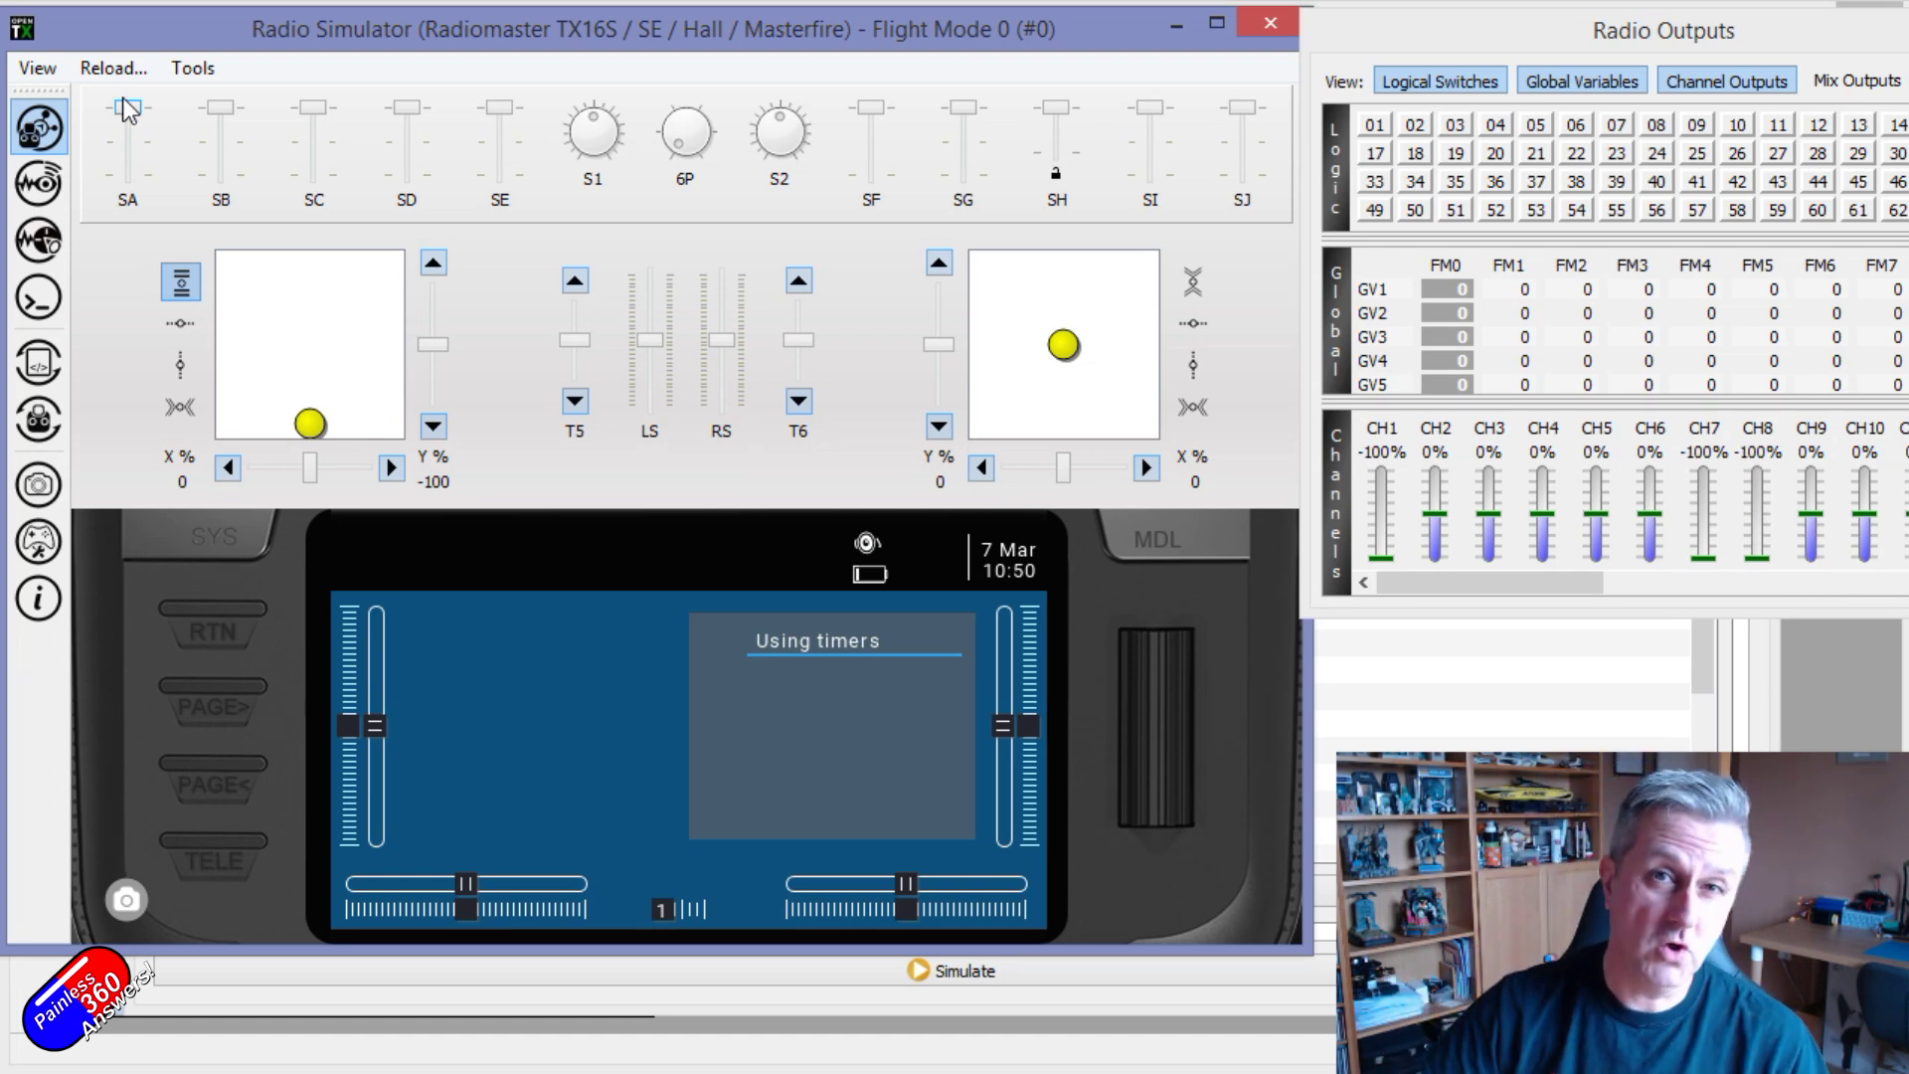
pyautogui.click(1259, 16)
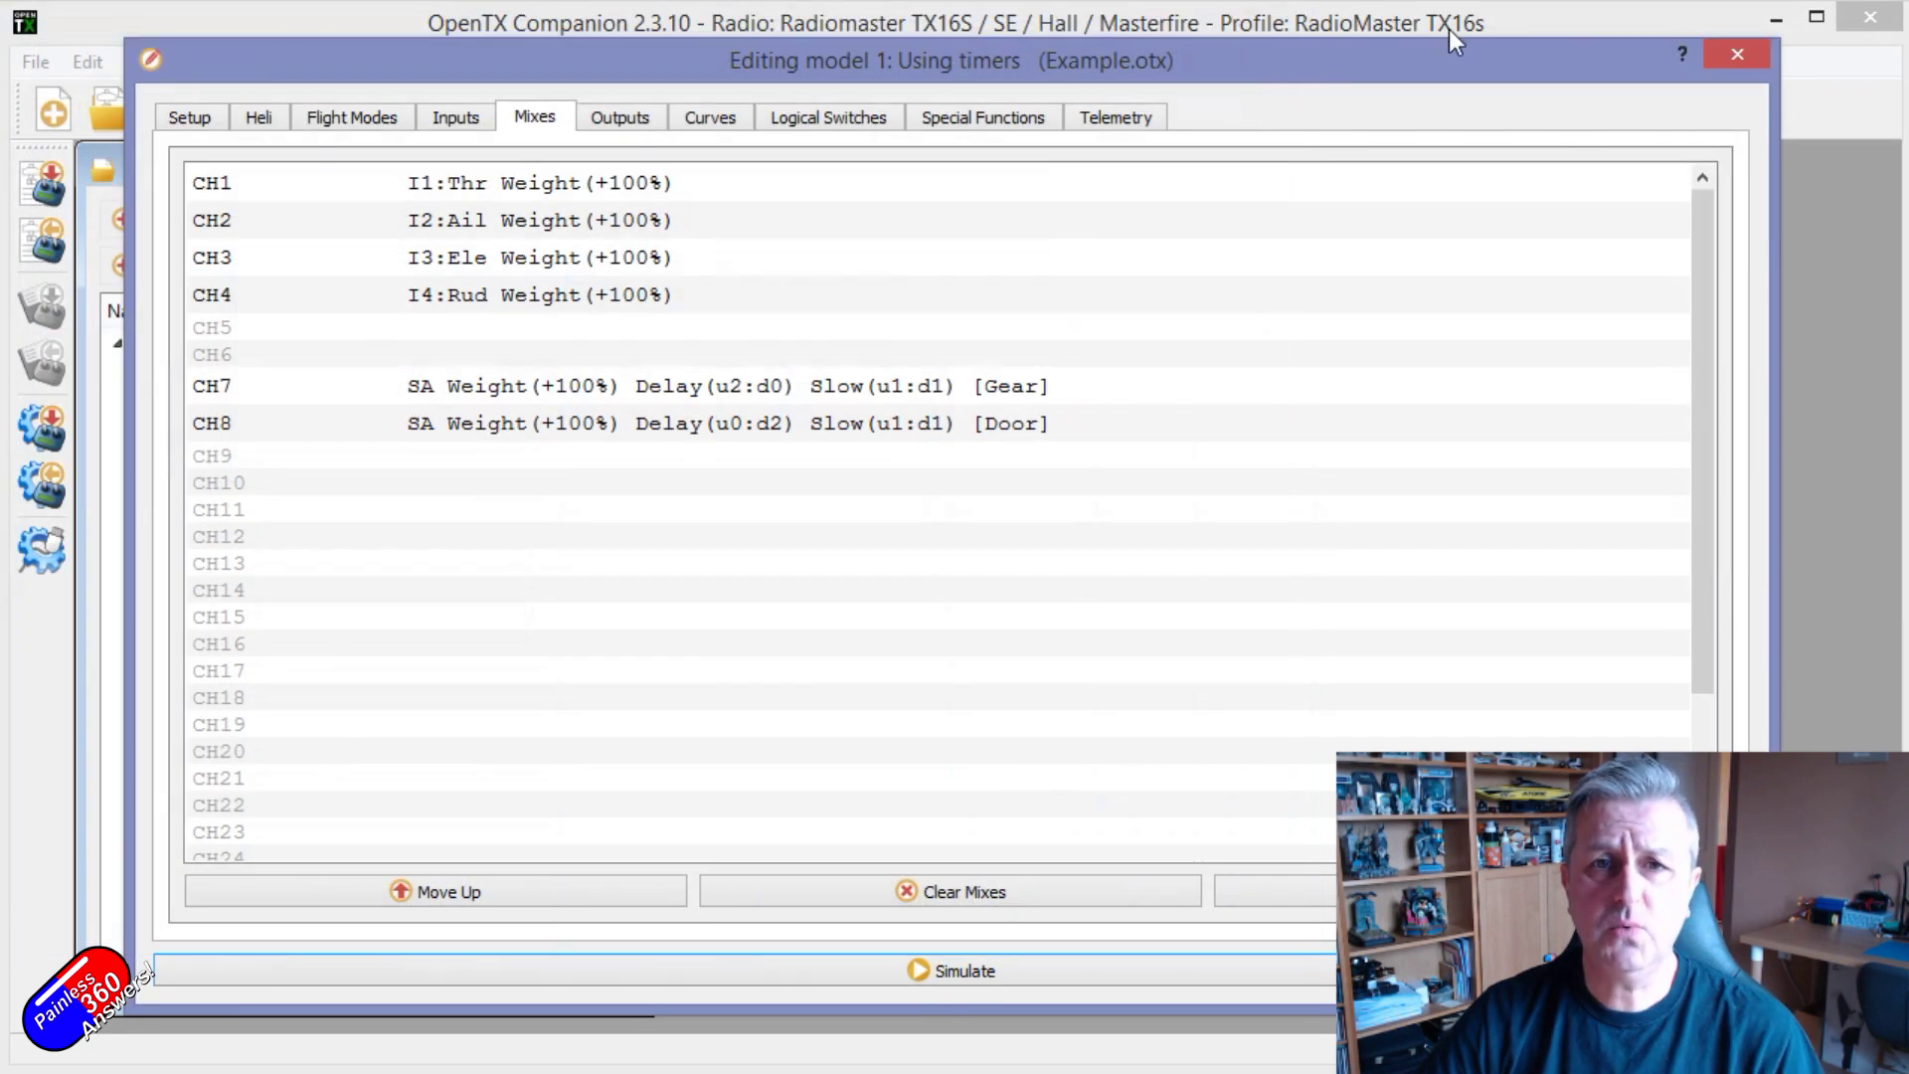
# Step: Open the I1:Thr input's settings and cancel without changes
pyautogui.click(487, 121)
pyautogui.doubleClick(469, 187)
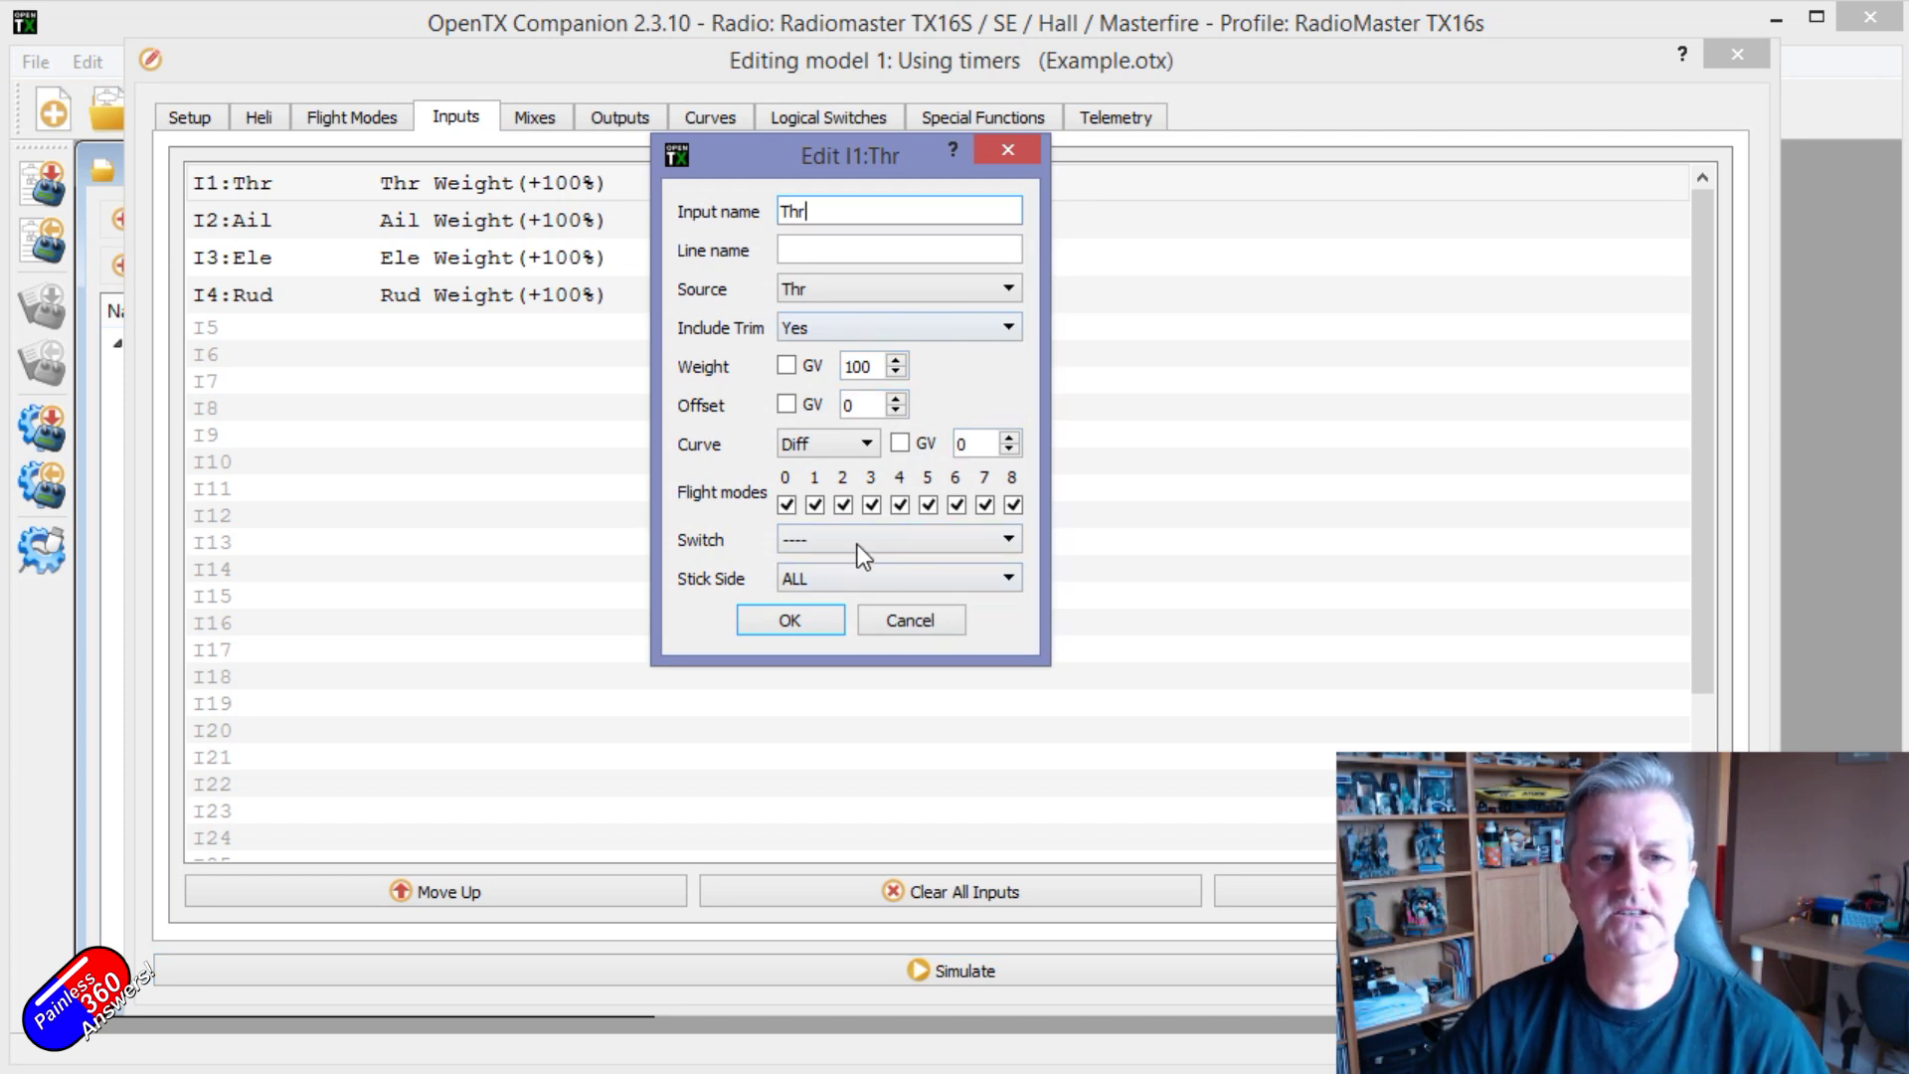
pyautogui.click(910, 621)
# Step: Review the CH7 Gear mix delays (Up 2.0, Down 0.0), then close the Using timers editor
pyautogui.click(534, 118)
pyautogui.click(686, 388)
pyautogui.doubleClick(686, 388)
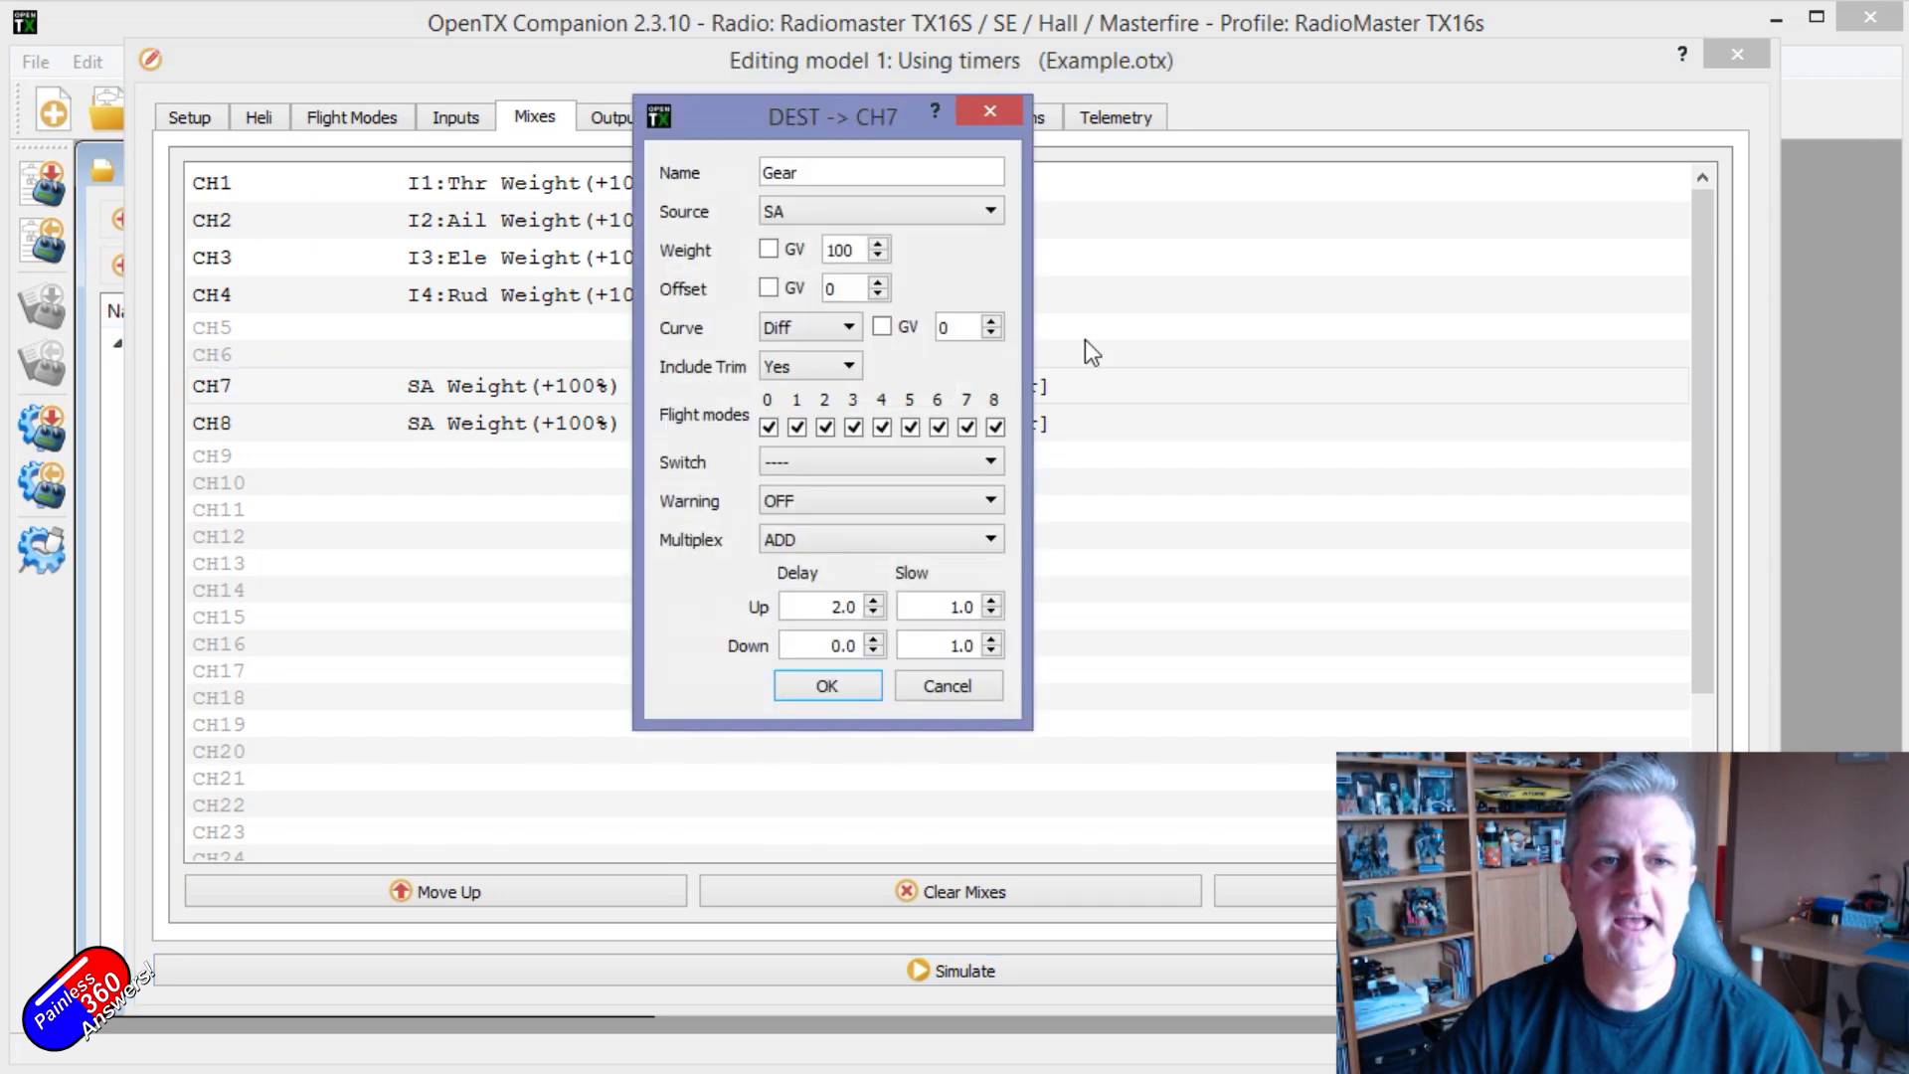
pyautogui.click(994, 111)
pyautogui.press('Escape')
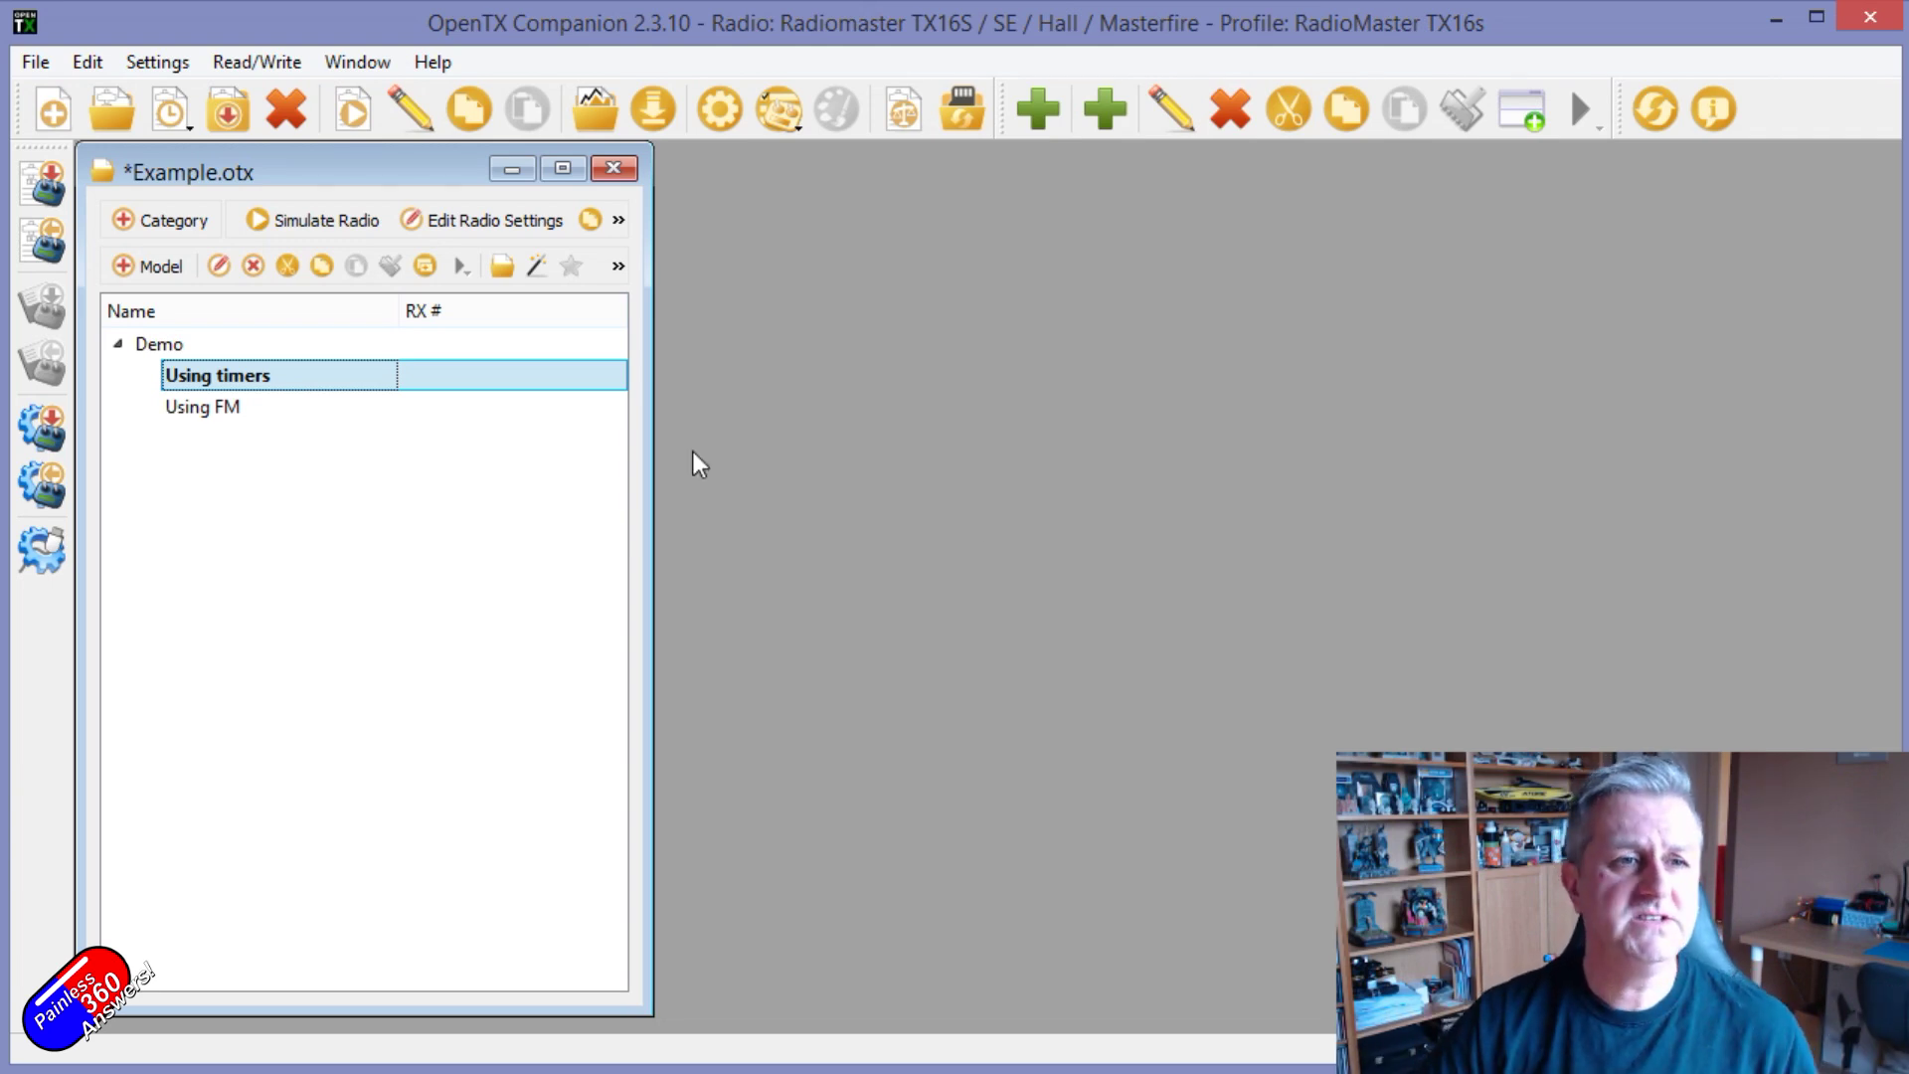
# Step: Inspect Using FM's Takeoff flight mode on SA, close it, and reopen Using timers
pyautogui.click(266, 410)
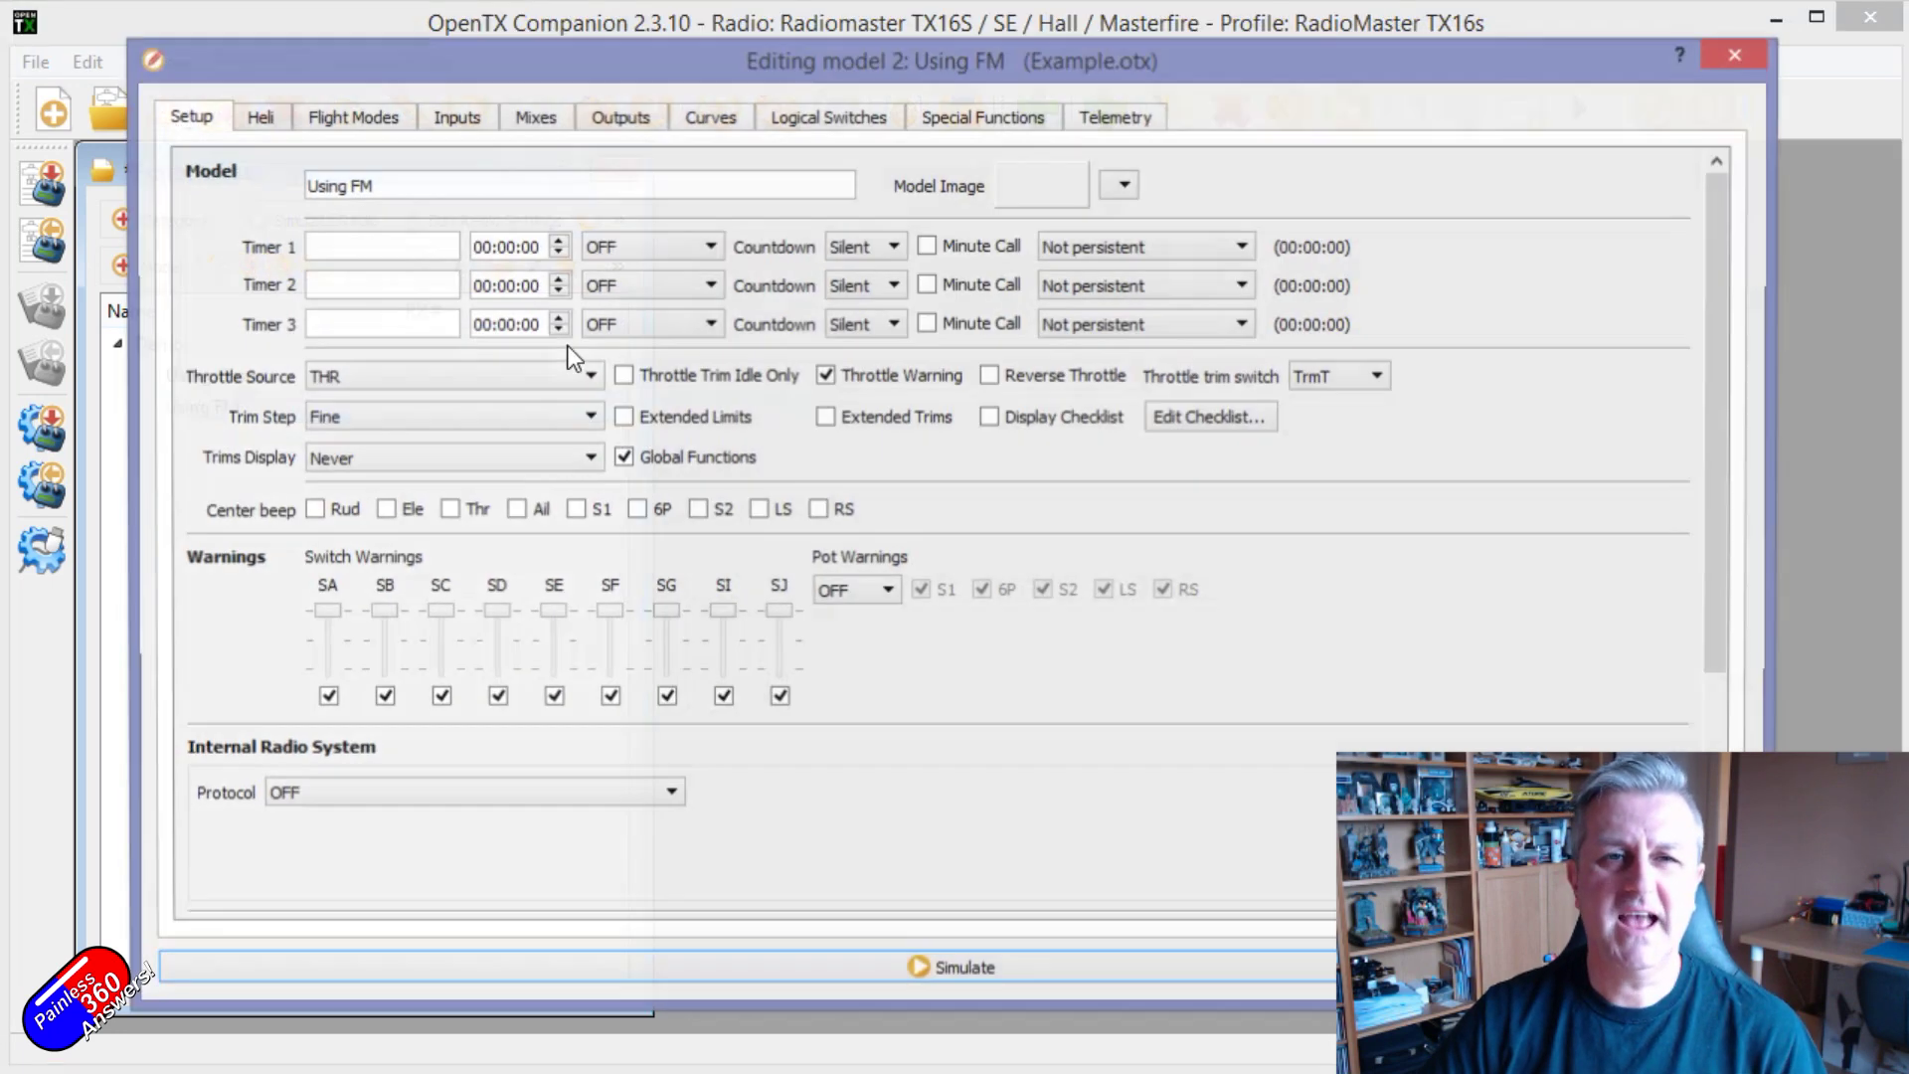
pyautogui.click(381, 132)
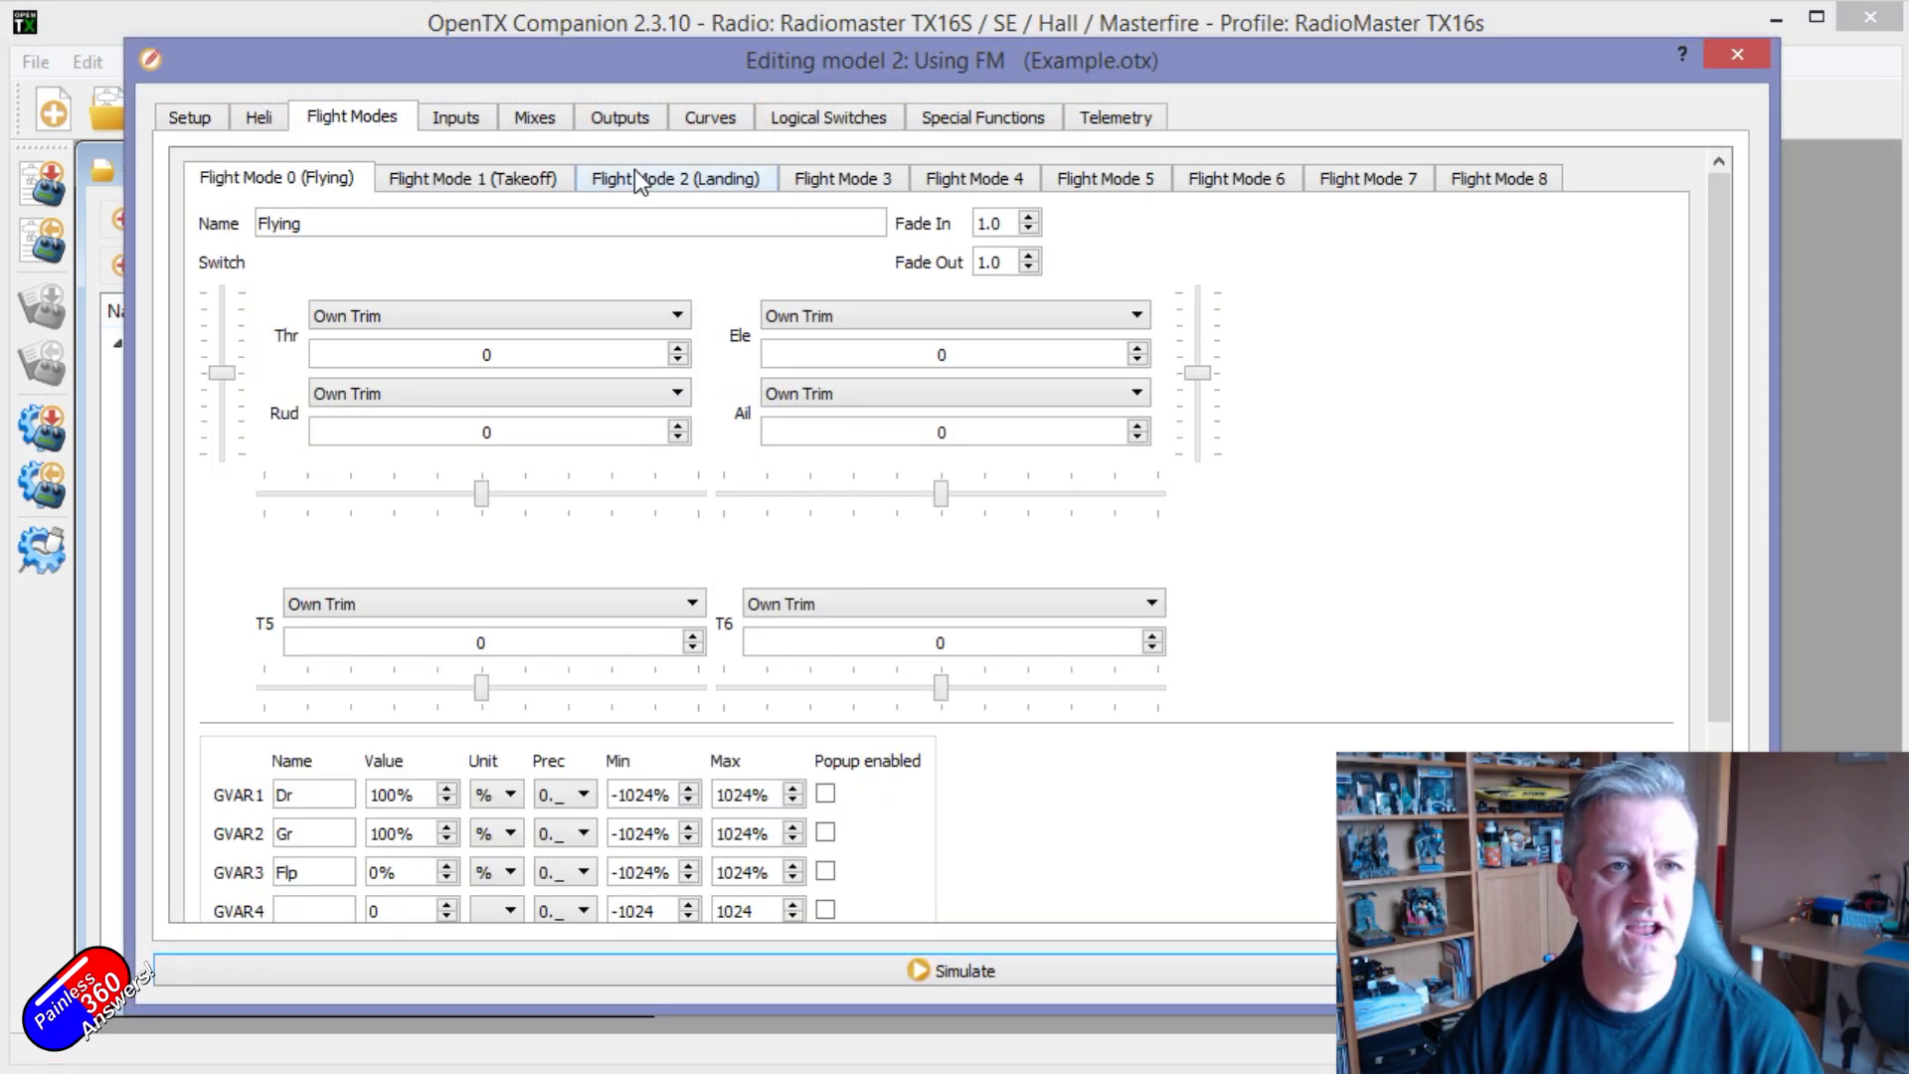
pyautogui.click(507, 184)
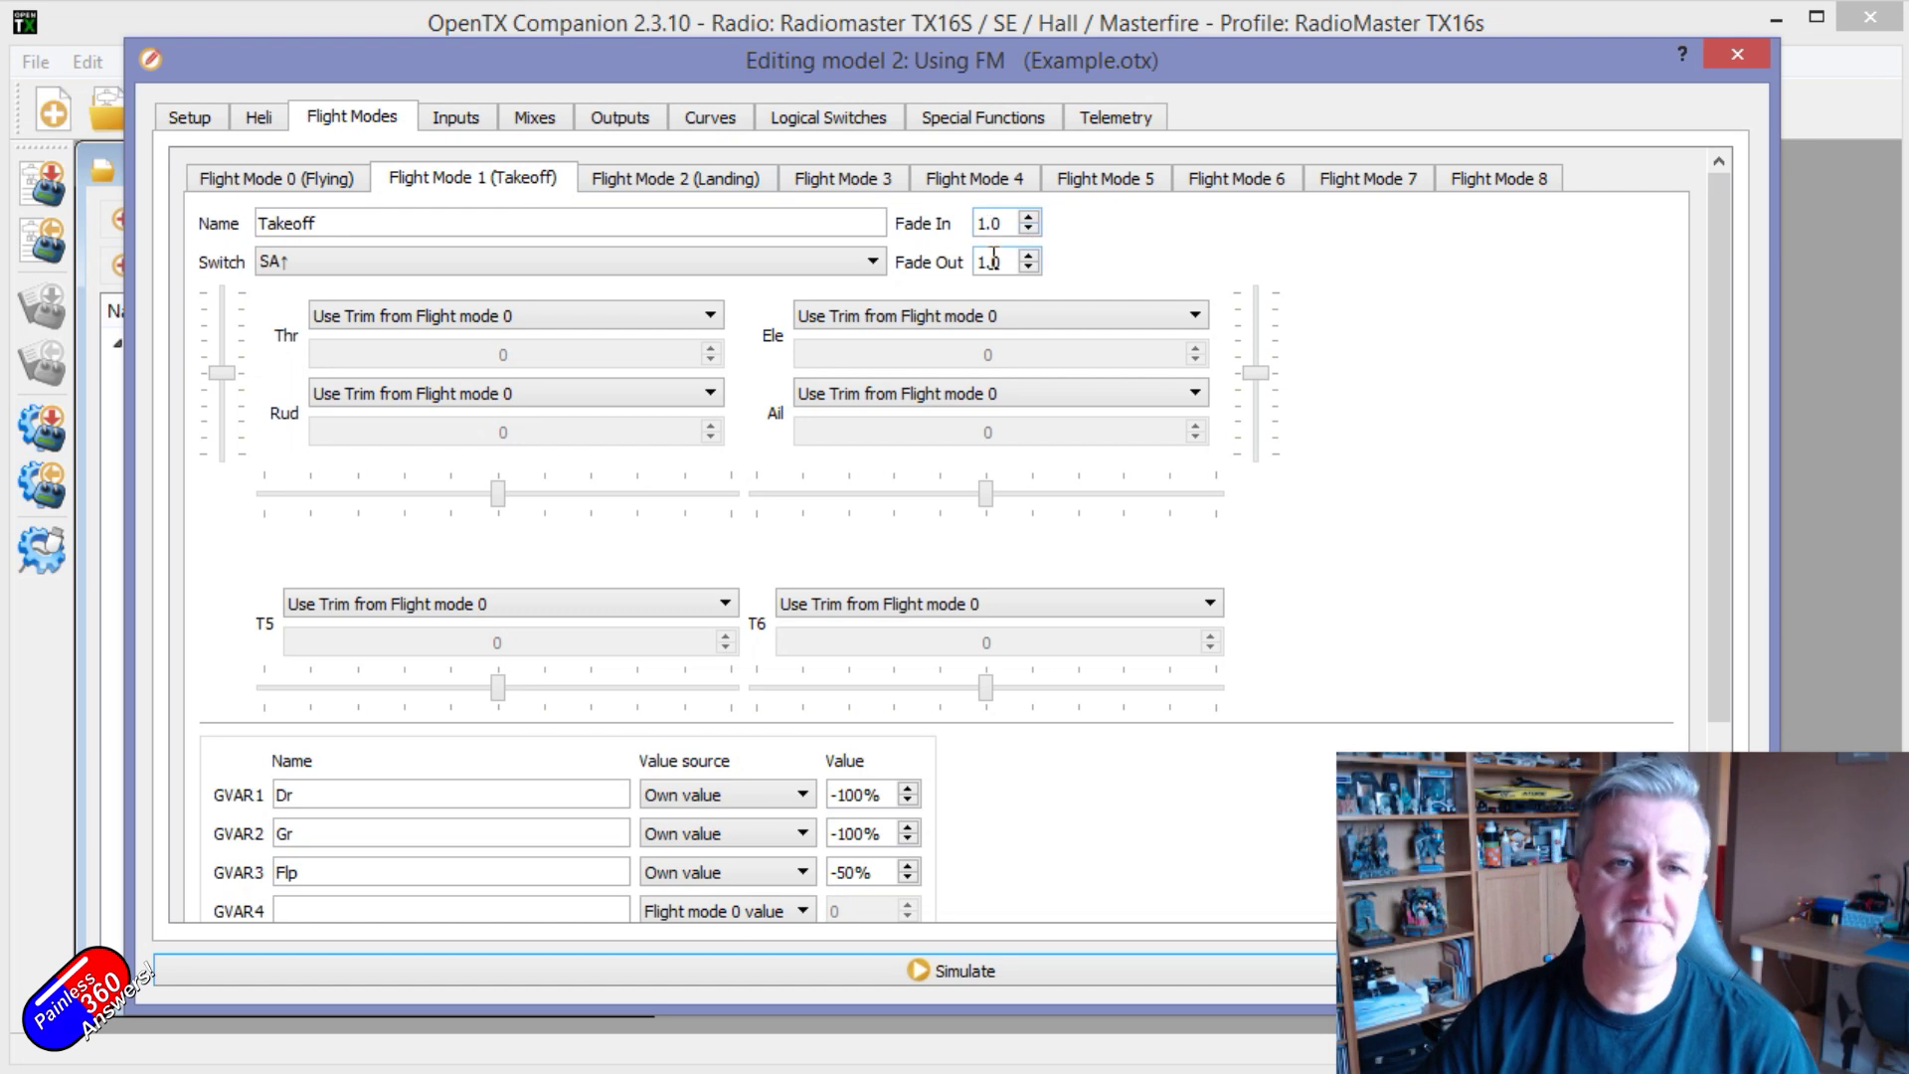
pyautogui.click(1742, 56)
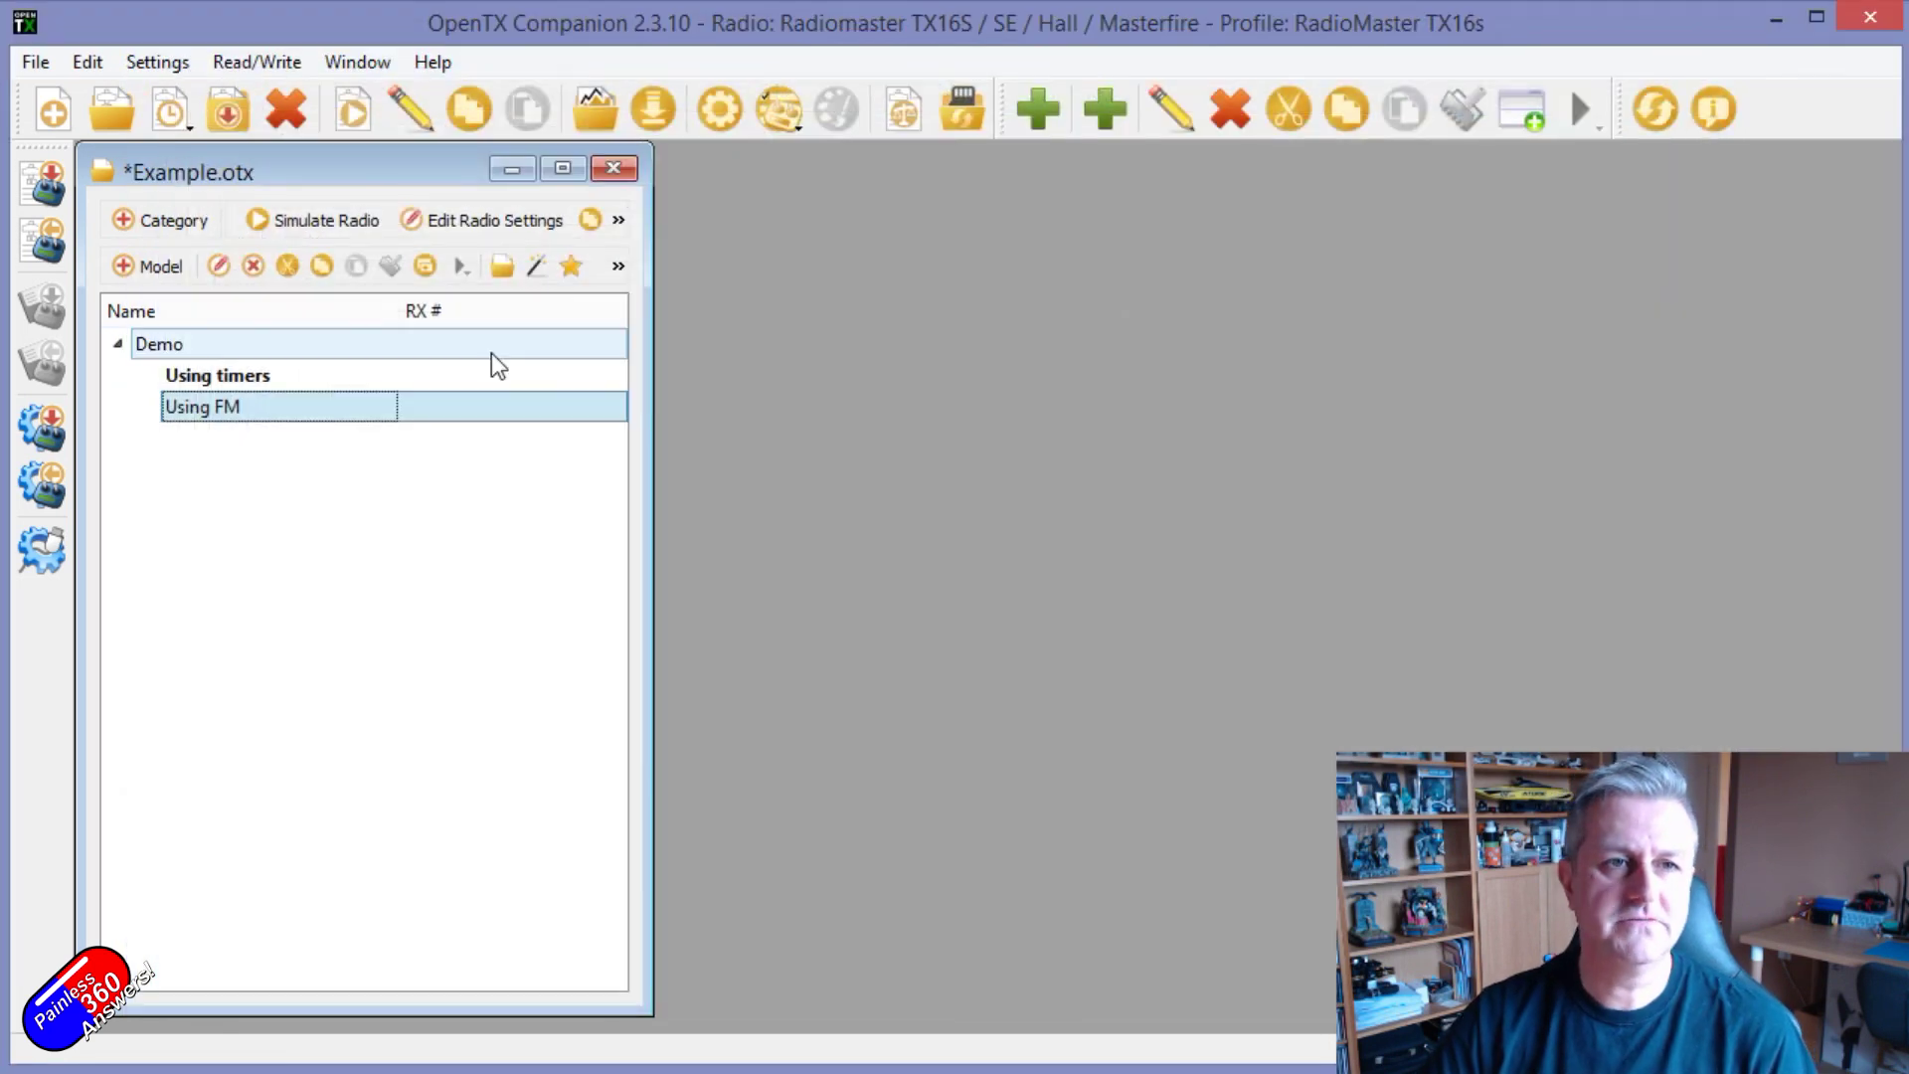
pyautogui.doubleClick(316, 376)
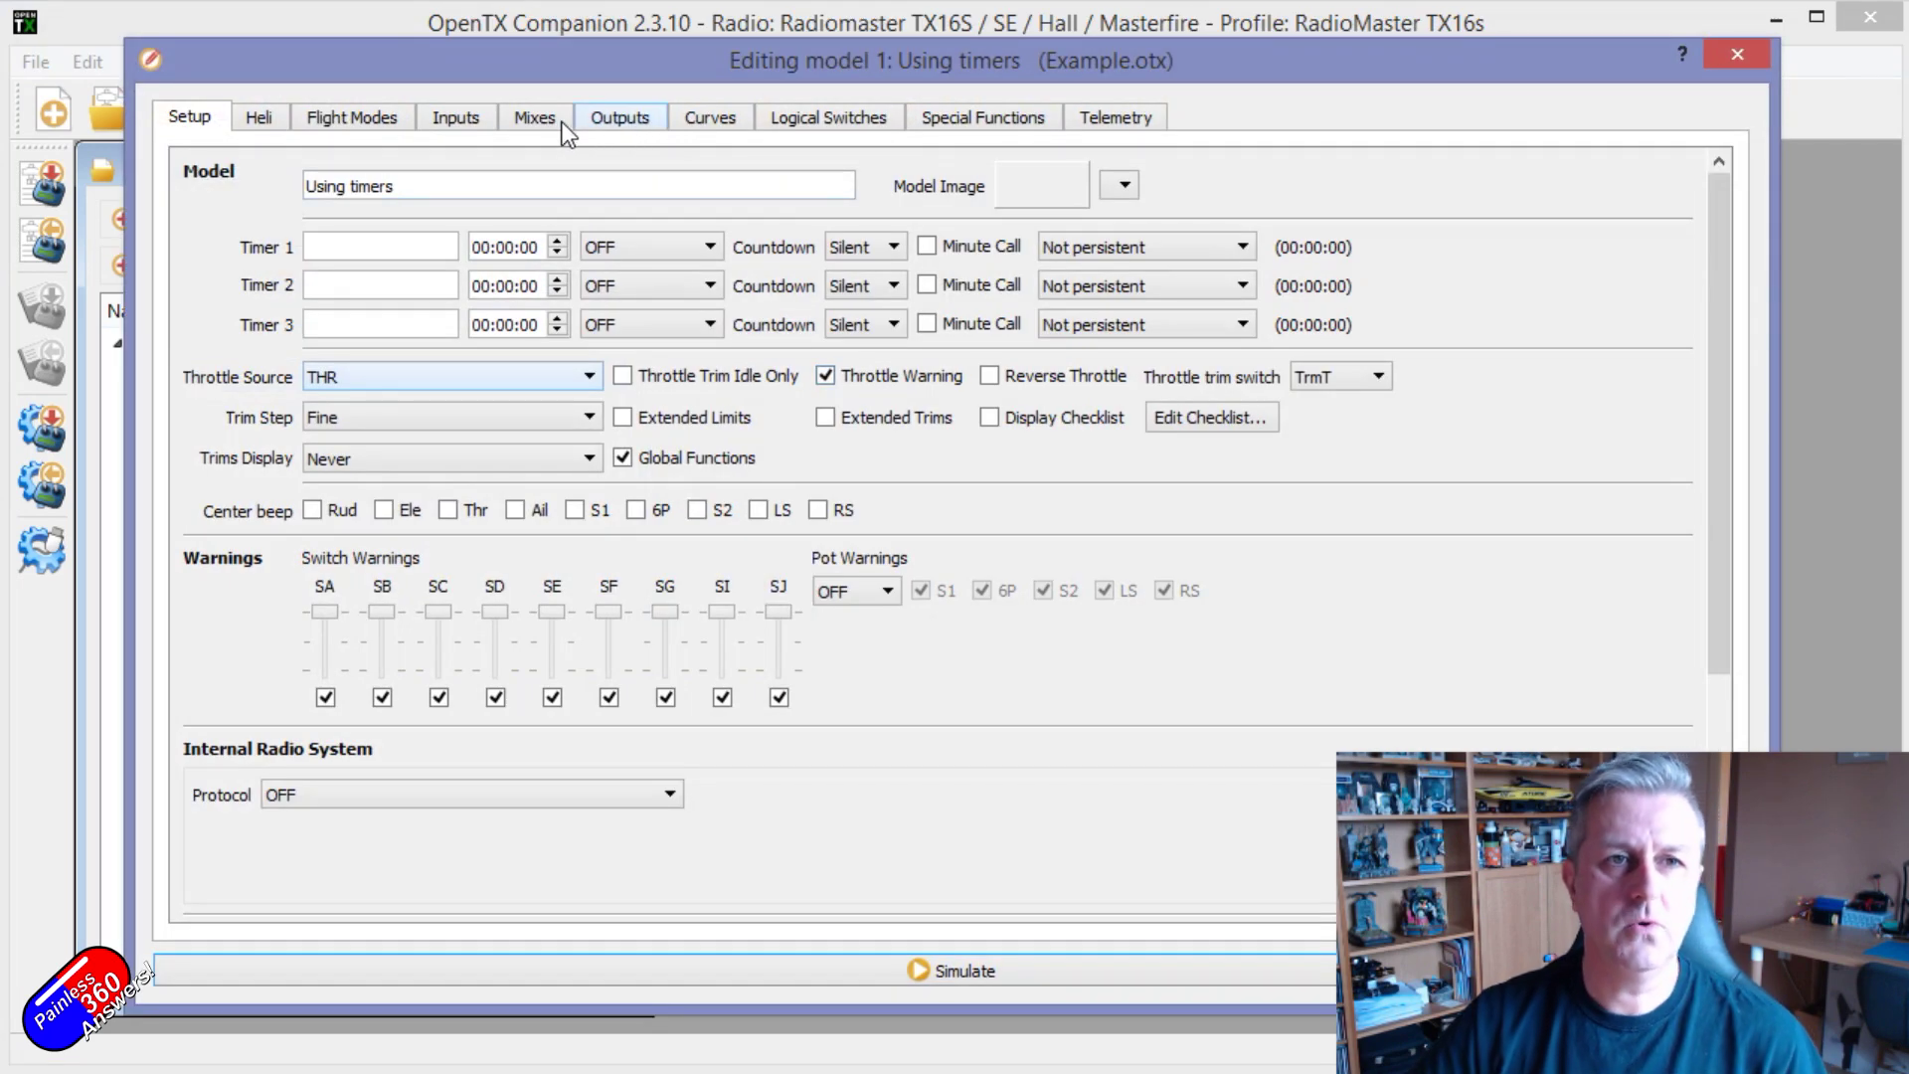
# Step: Show the Using timers Mixes list and open the CH7 Gear mix dialog
pyautogui.click(537, 120)
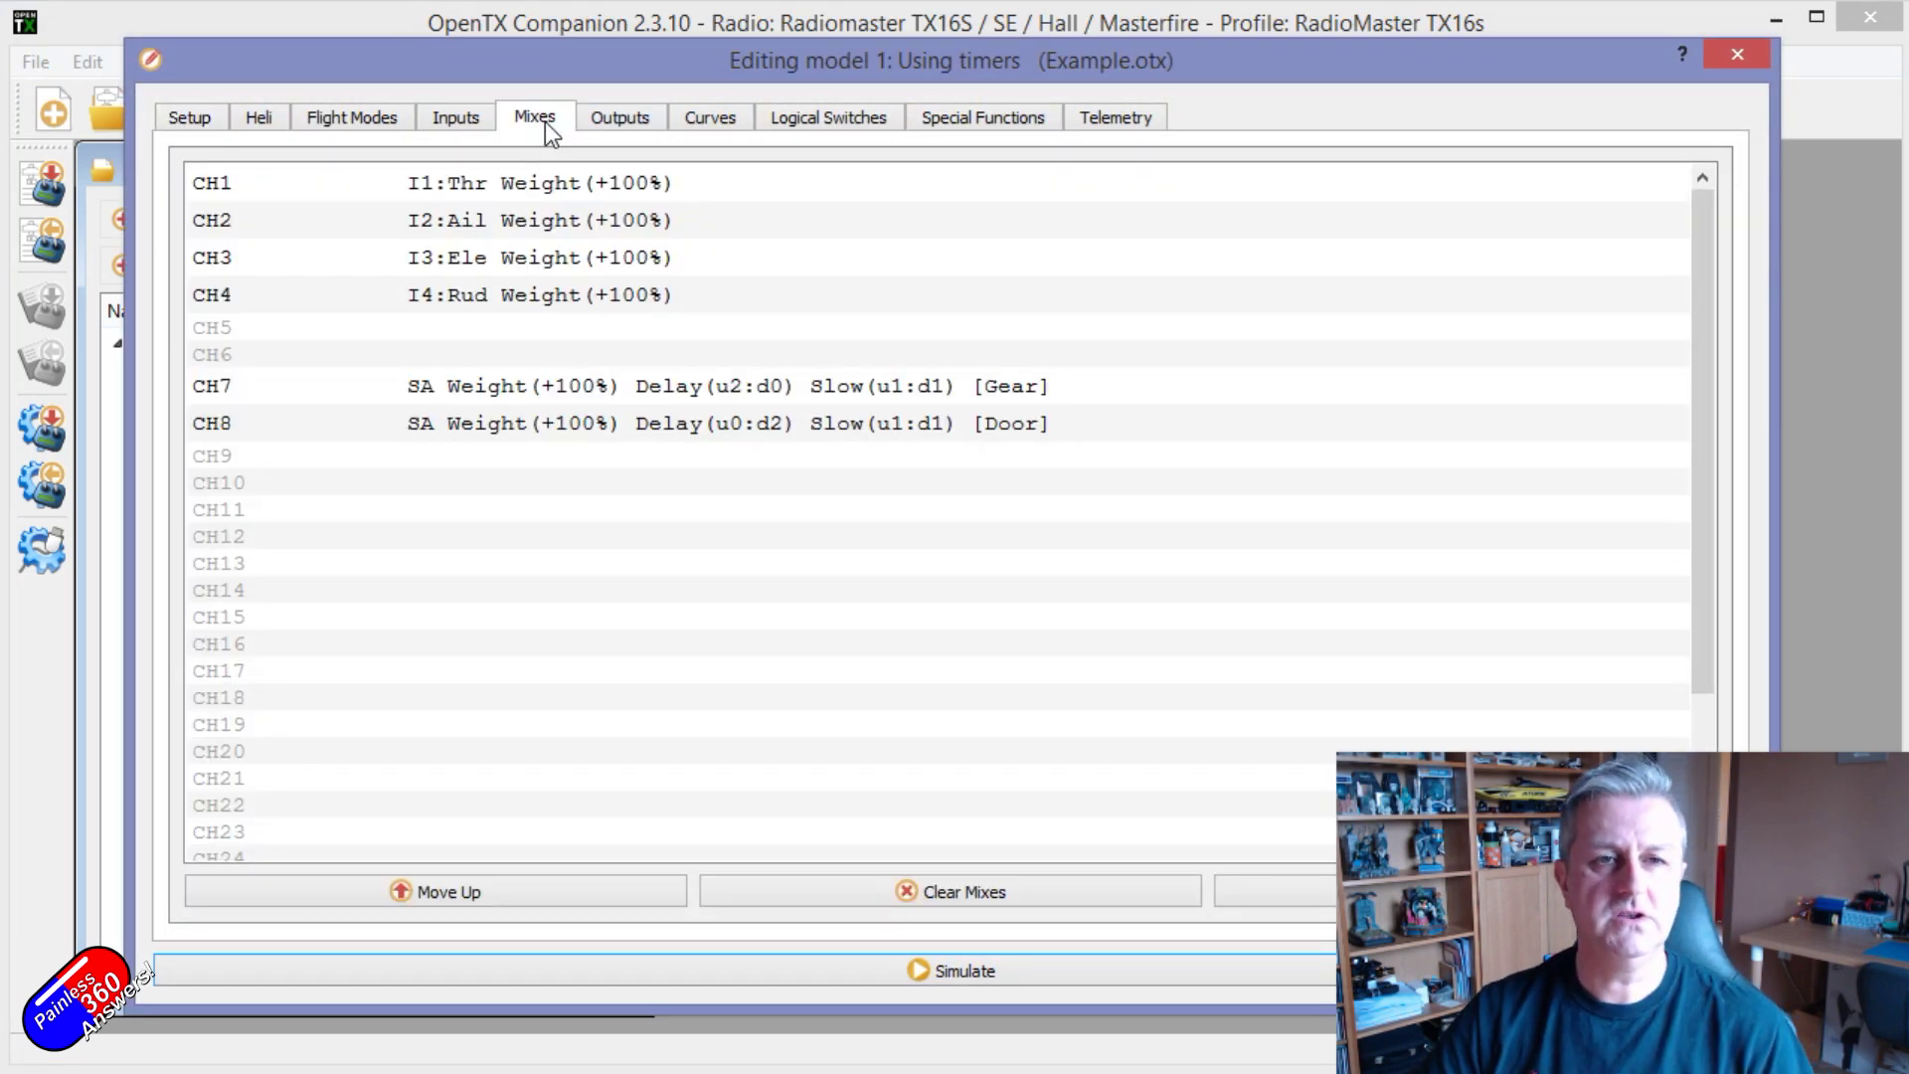
pyautogui.doubleClick(923, 390)
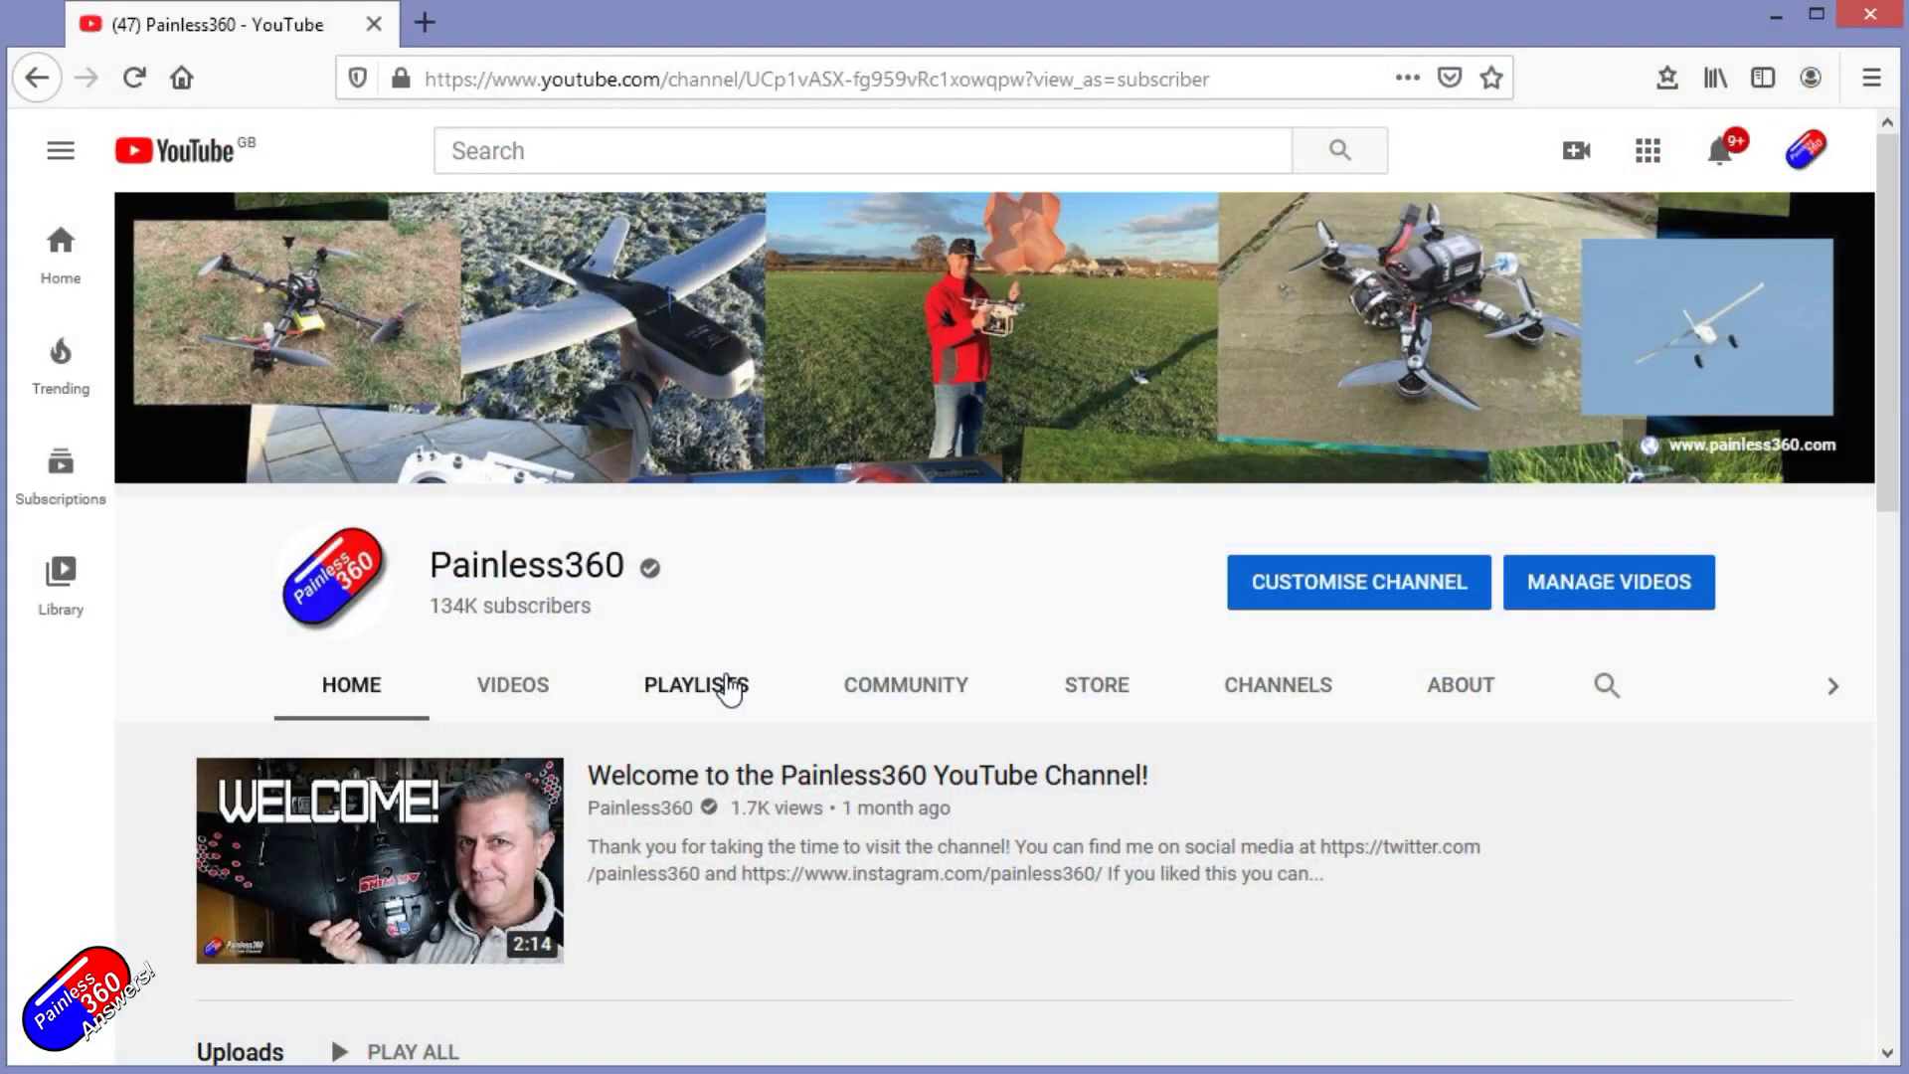
# Step: Browse the Painless360 channel's playlists down to the INAV for Beginners (2020) playlist
pyautogui.click(729, 684)
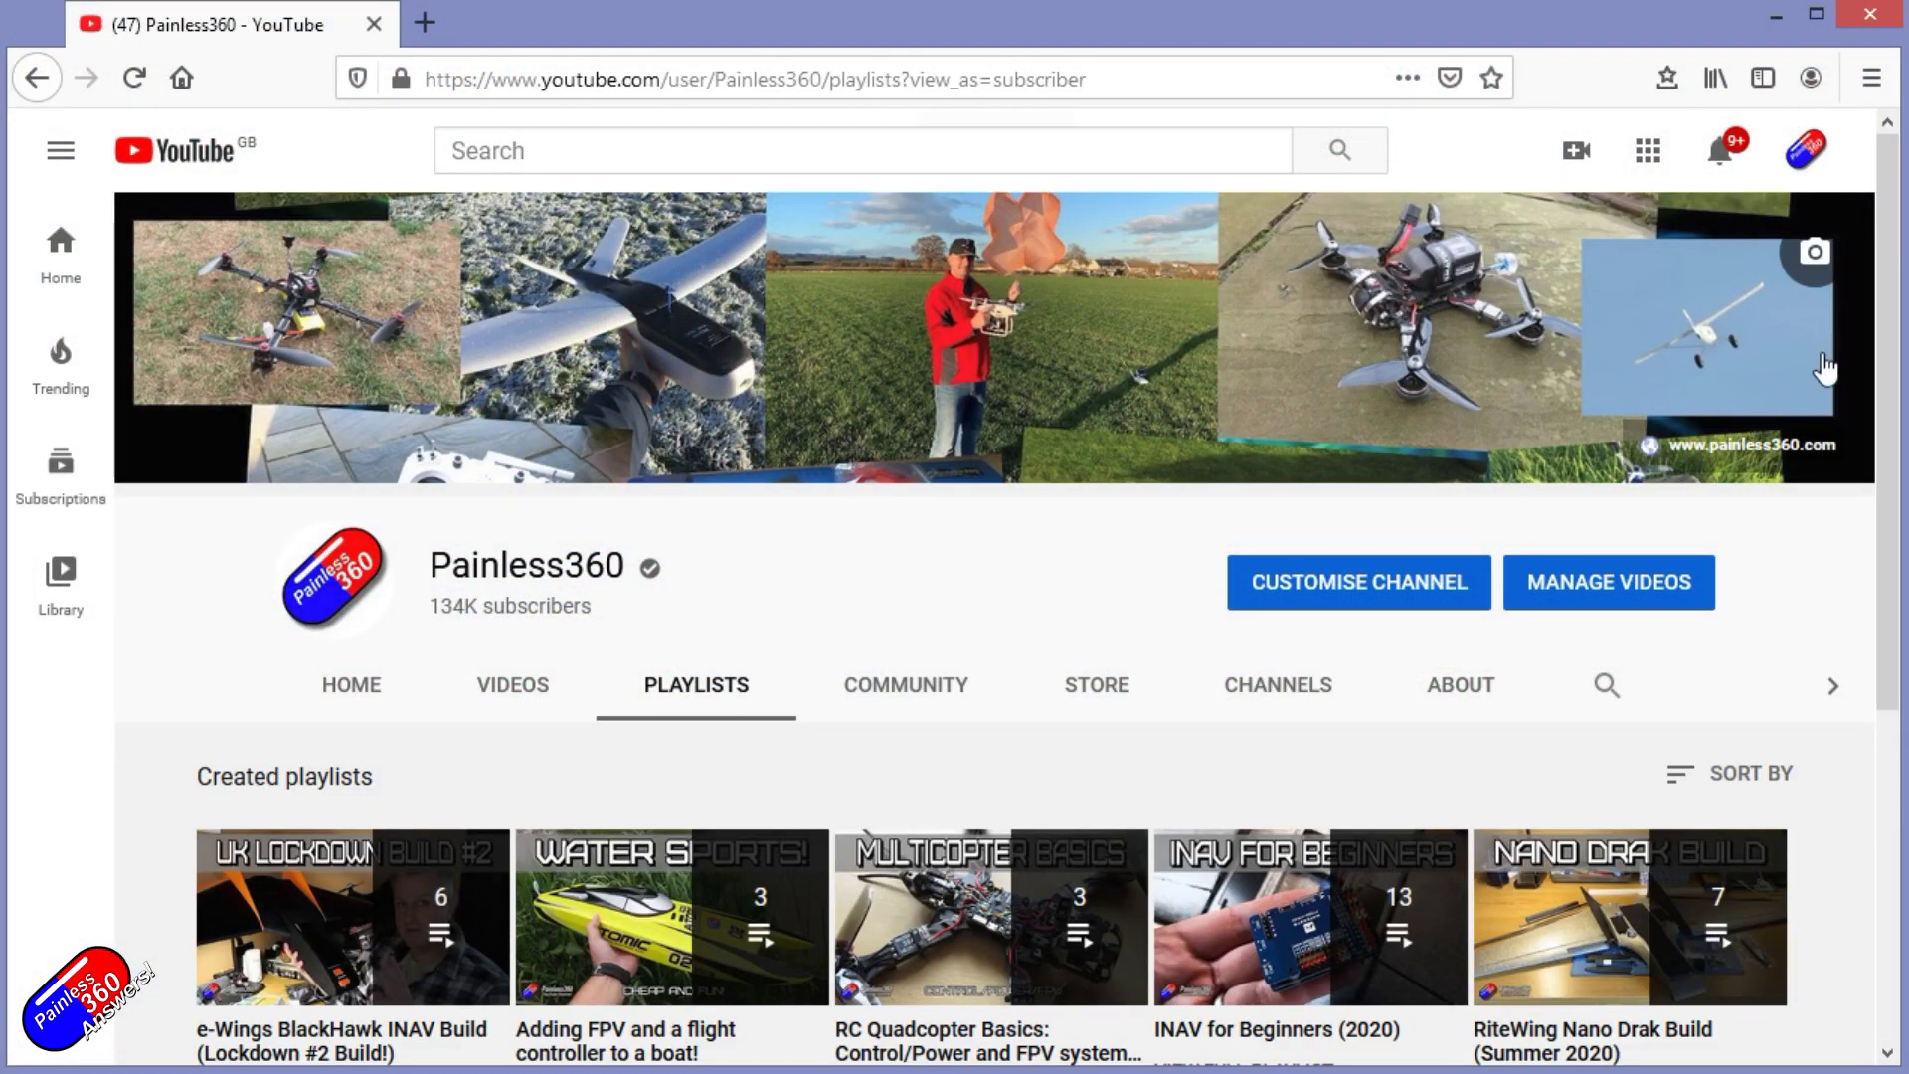
pyautogui.click(1892, 392)
pyautogui.moveTo(1893, 398); pyautogui.dragTo(1877, 557)
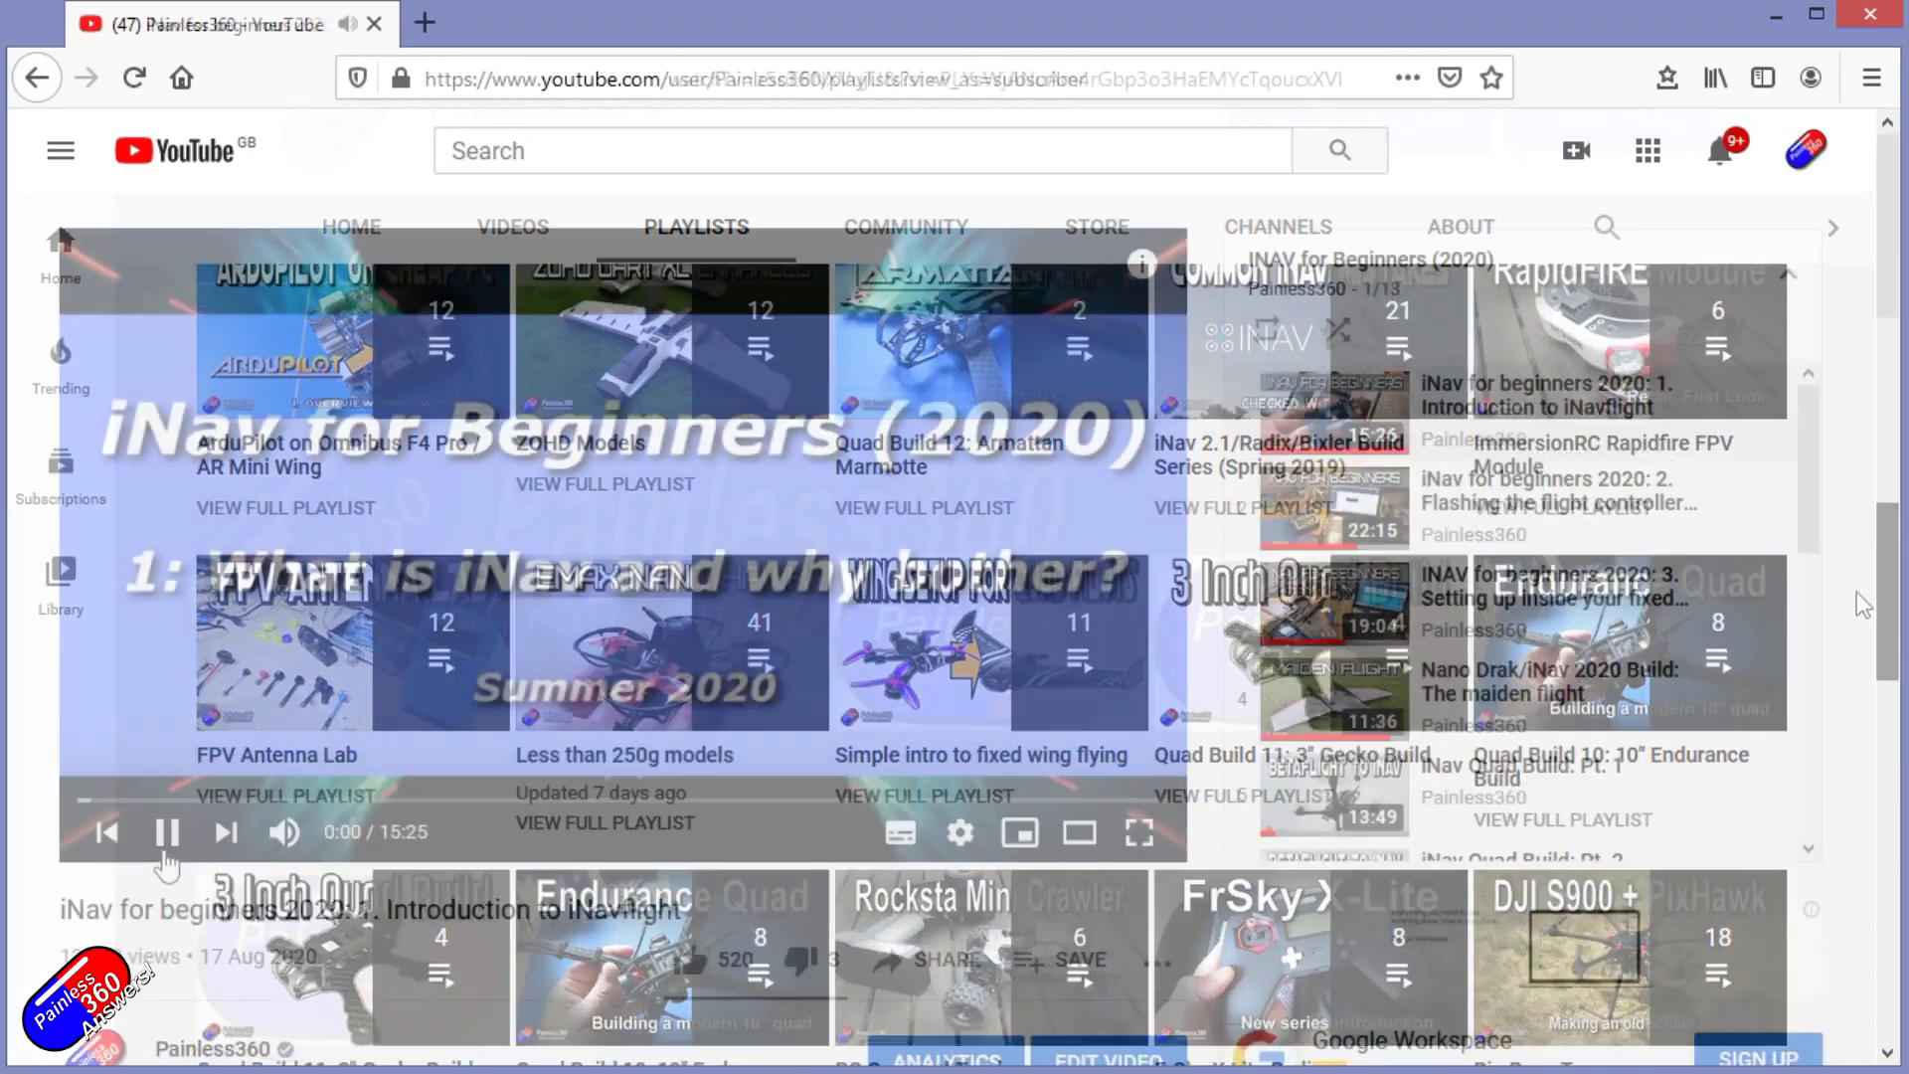